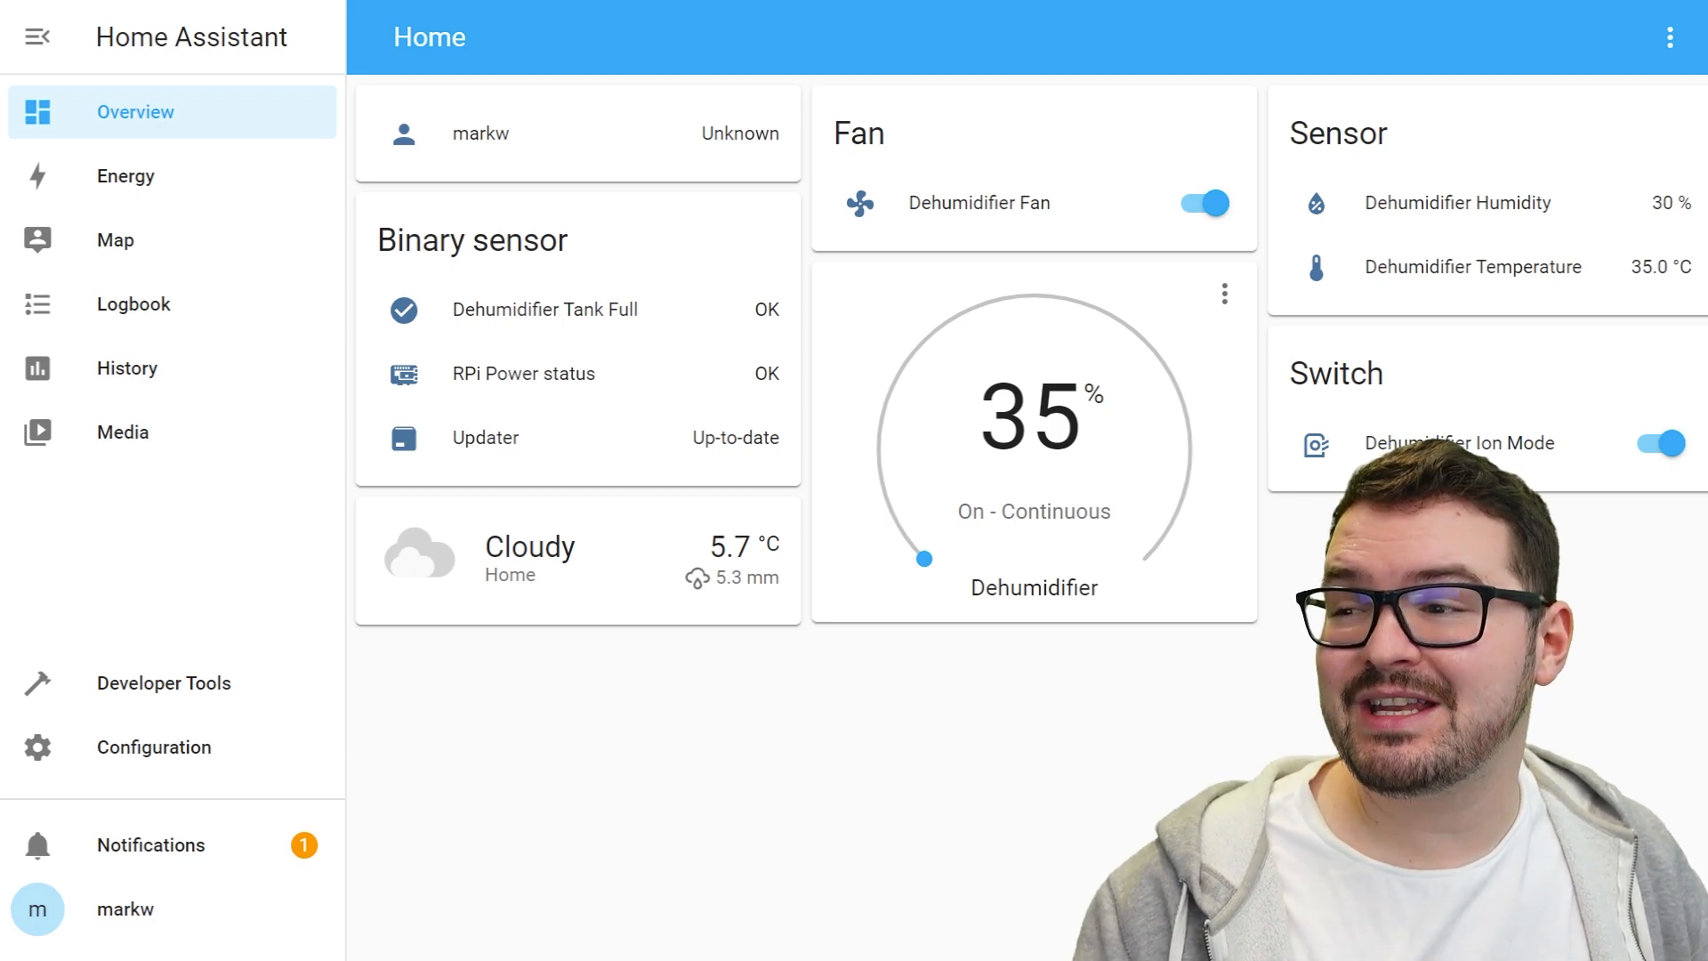
Step: Find the community SSH & Web Terminal add-on by searching the add-on store for ssh, and install it
click(263, 751)
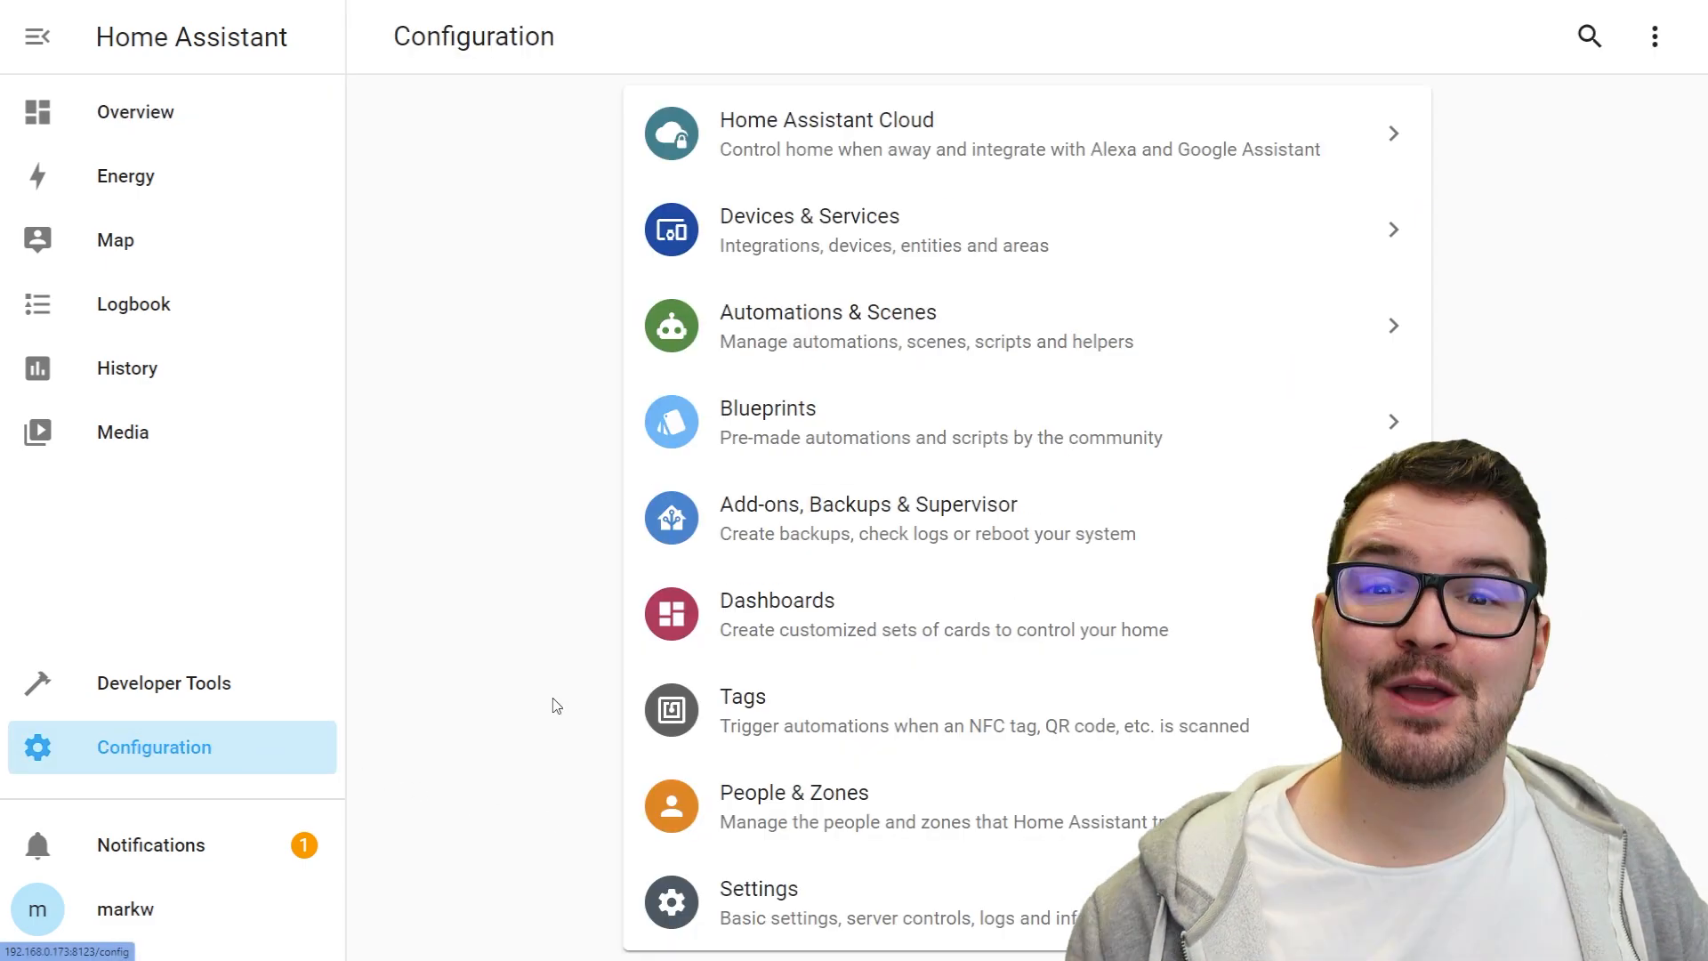
click(788, 532)
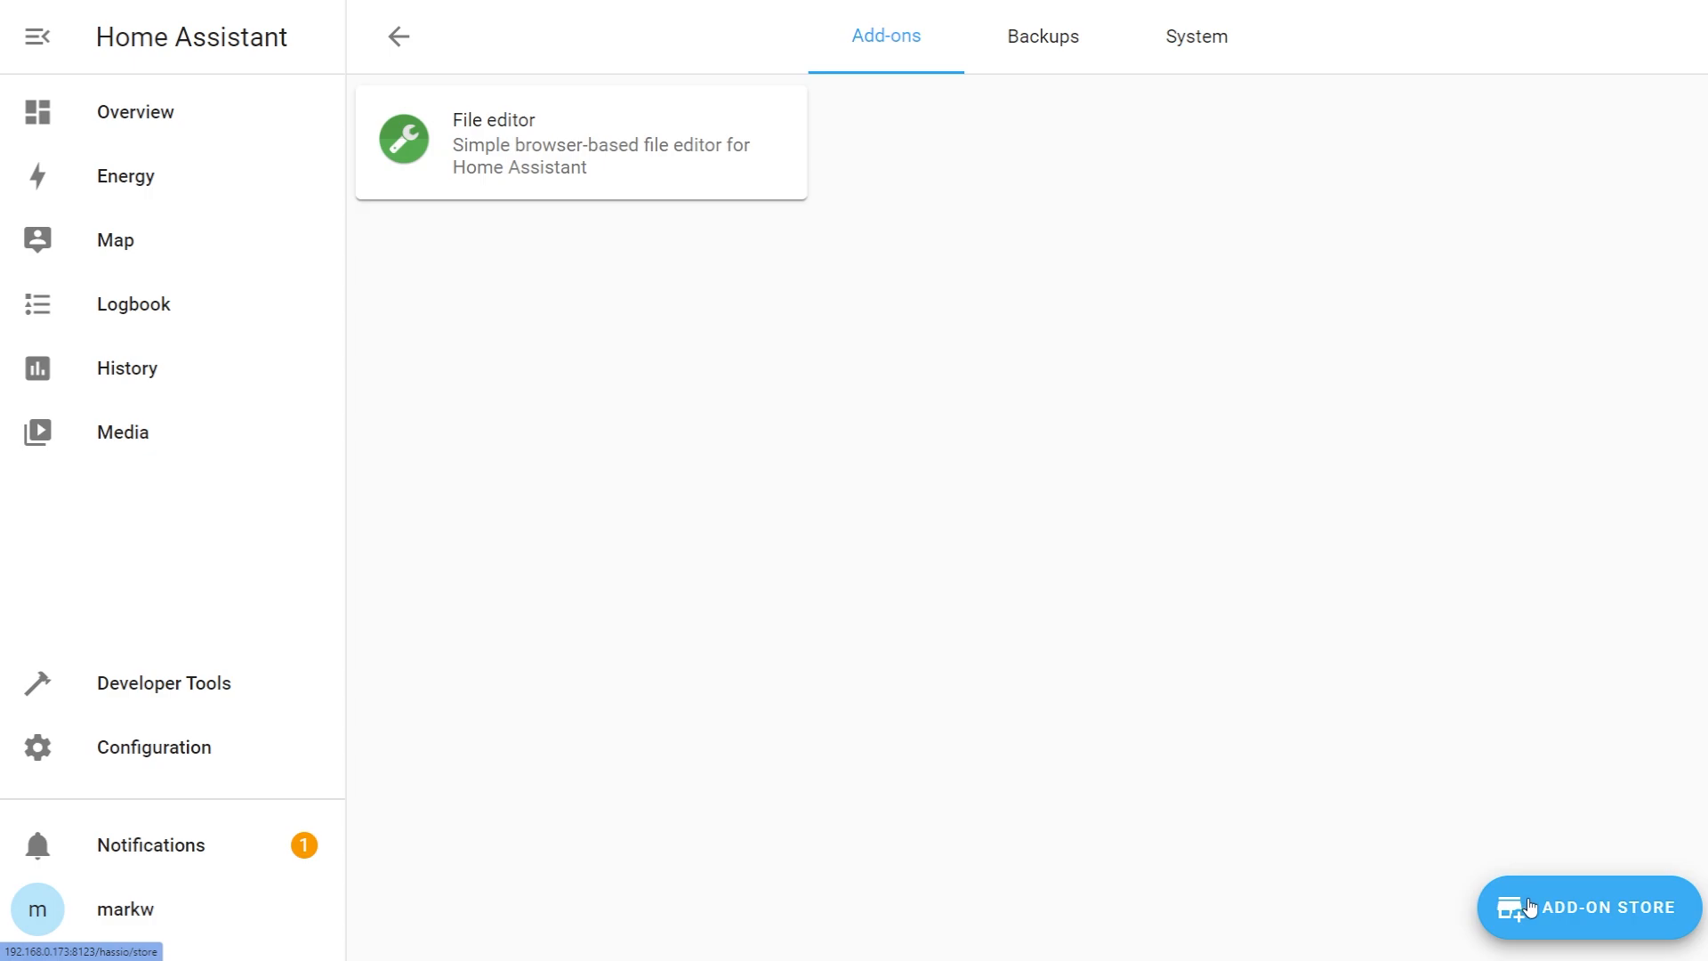
click(1535, 908)
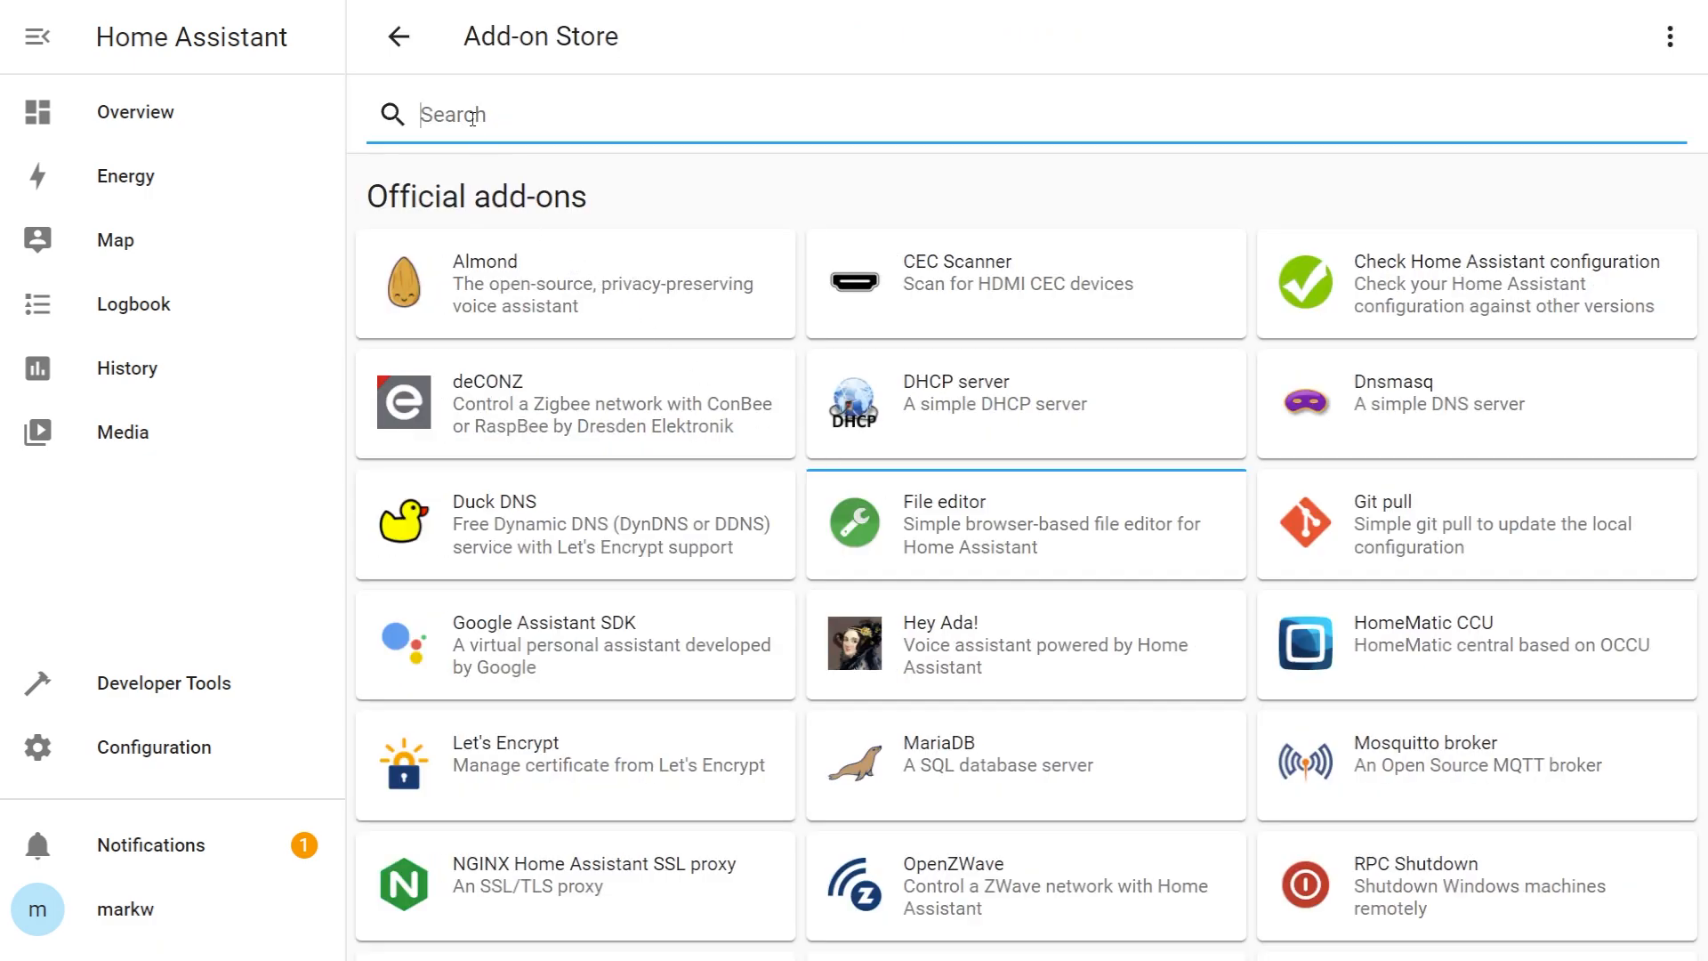
text(ssh)
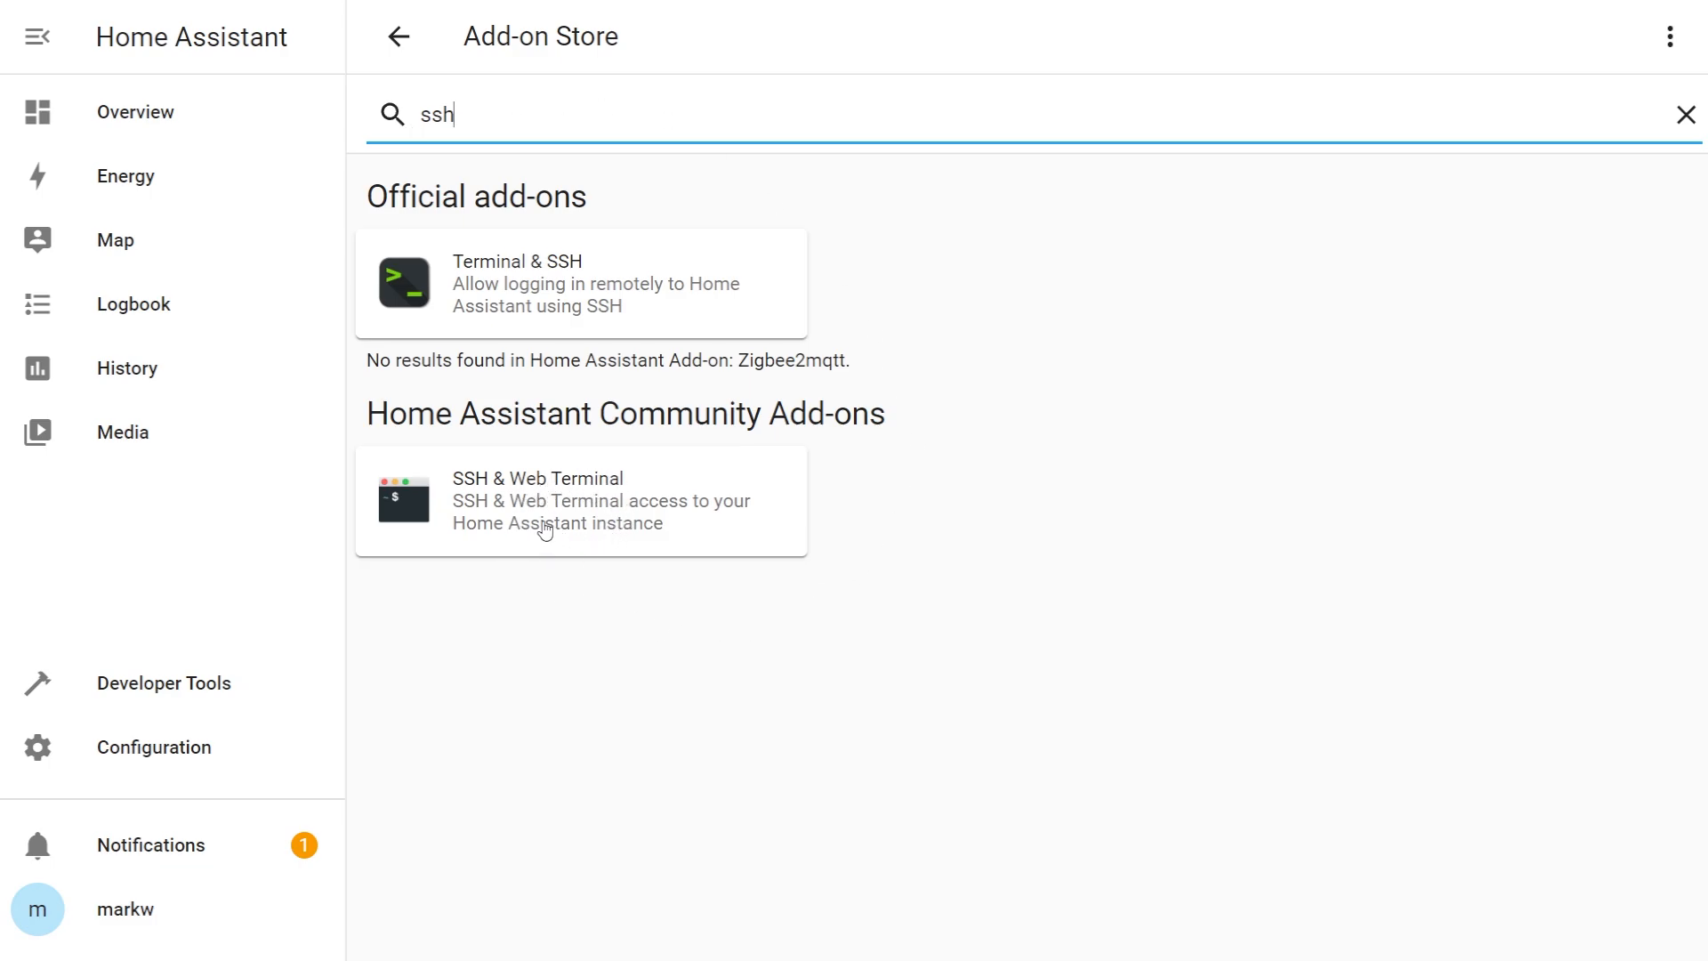
click(546, 531)
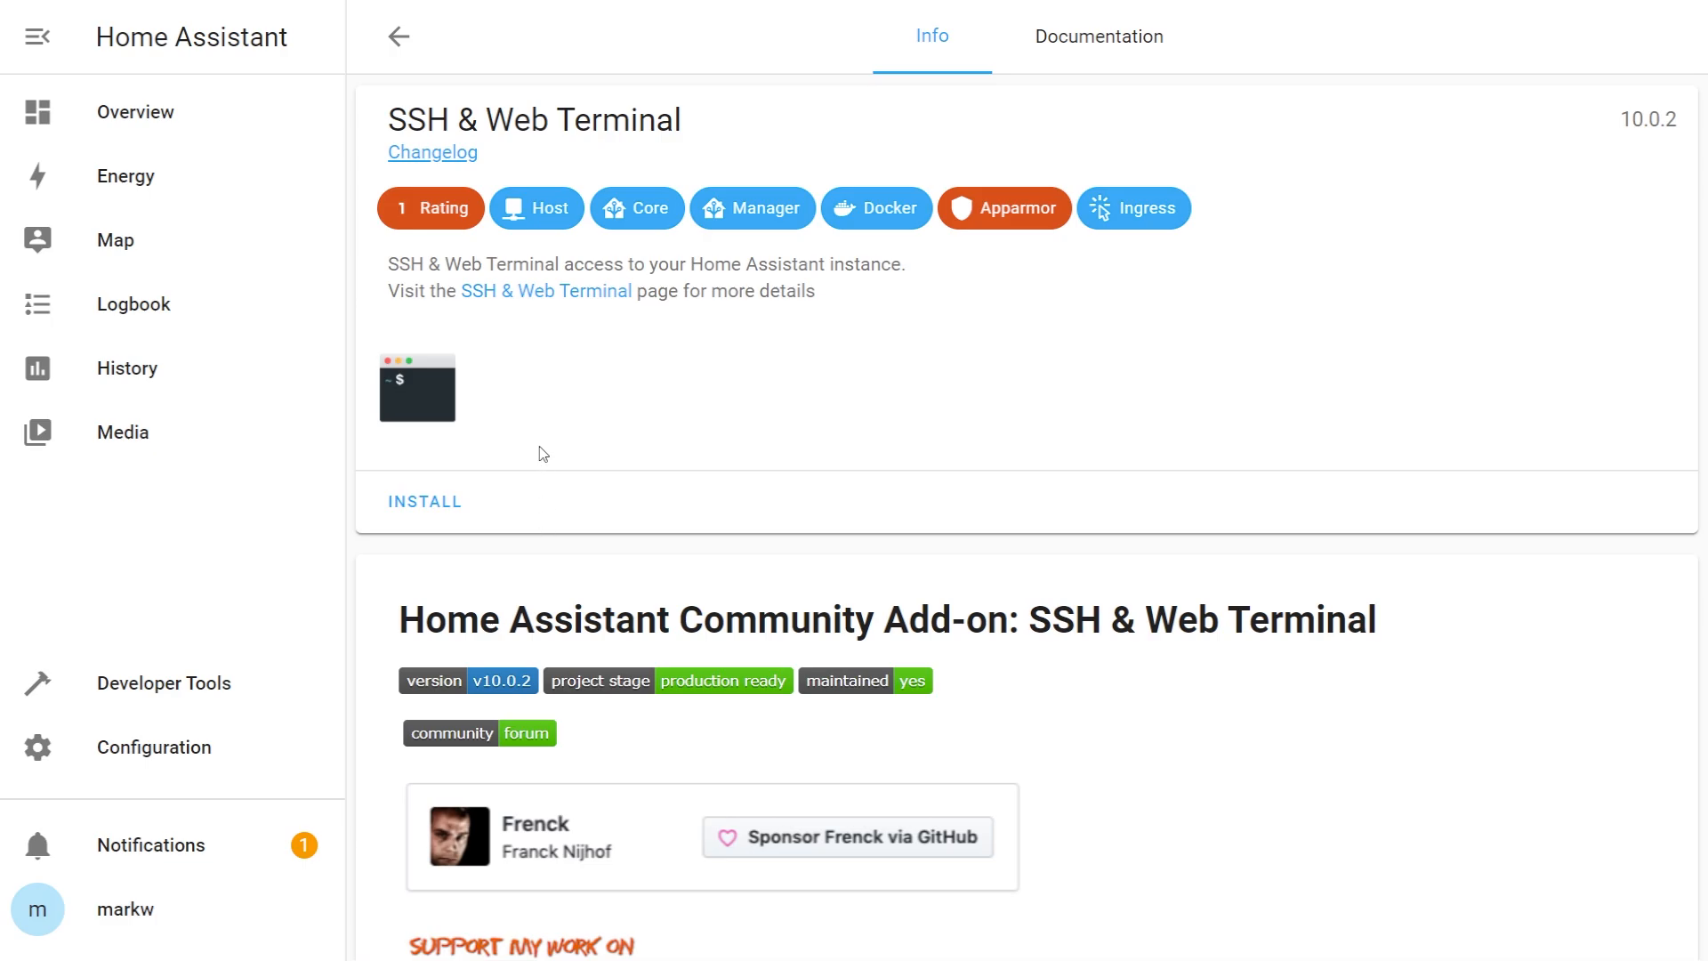
click(434, 503)
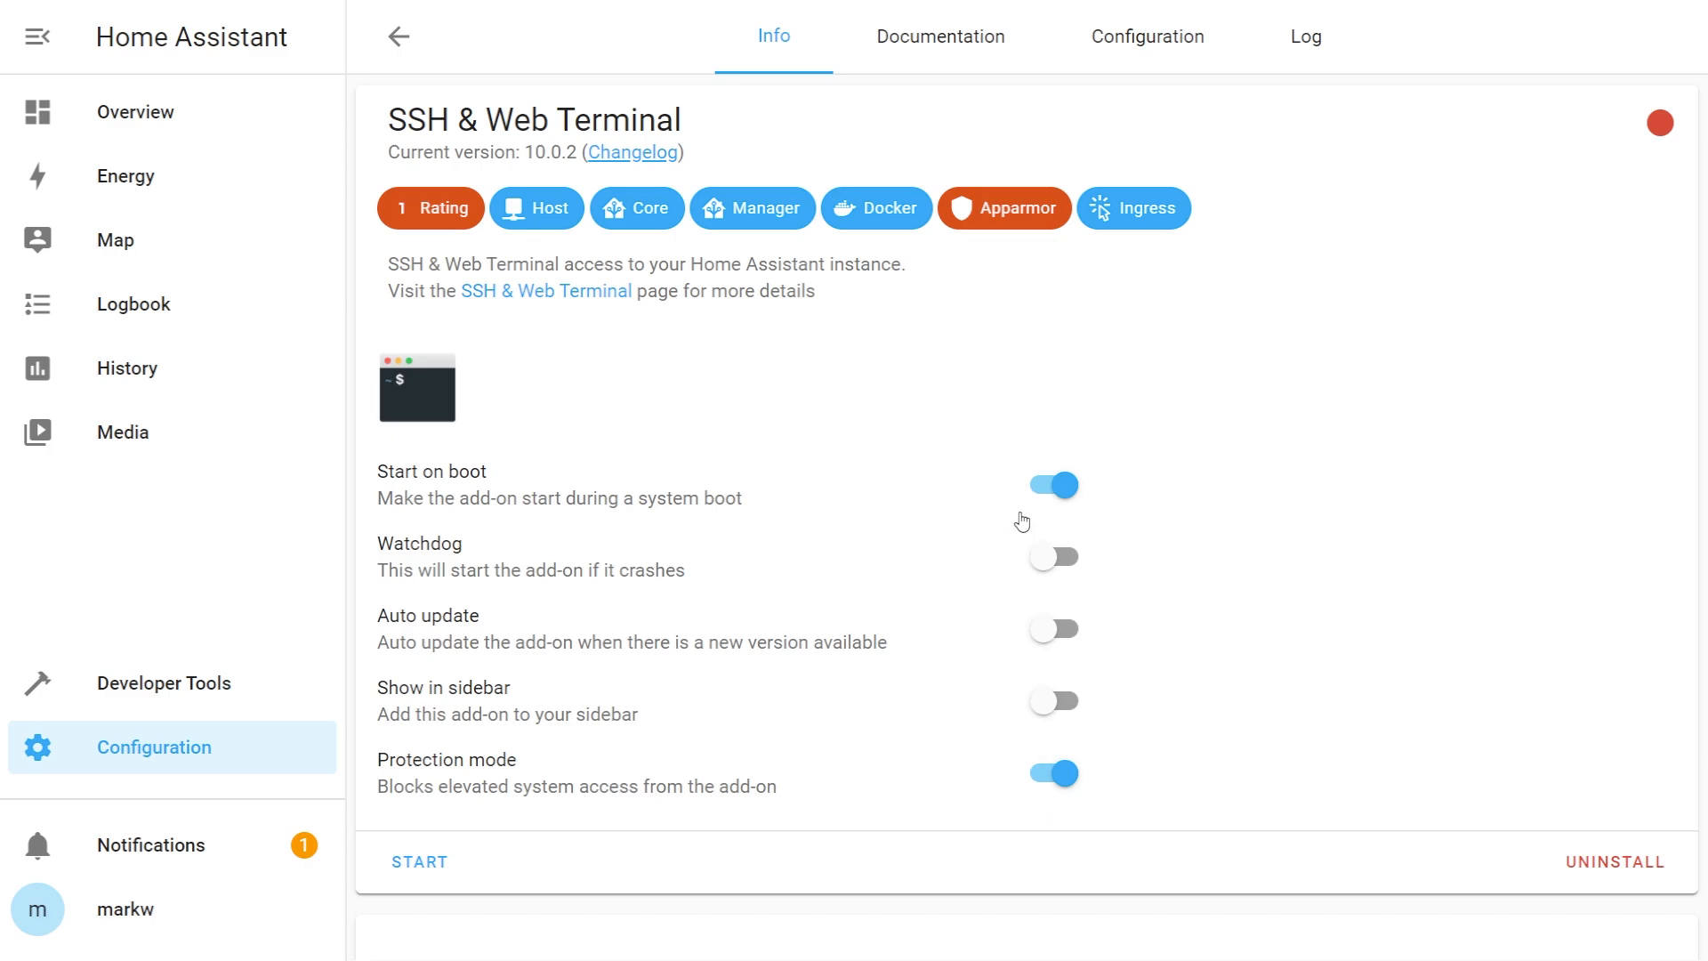
Step: Enable Watchdog and Show in sidebar for the add-on, and save an SSH password in its configuration options
click(1070, 568)
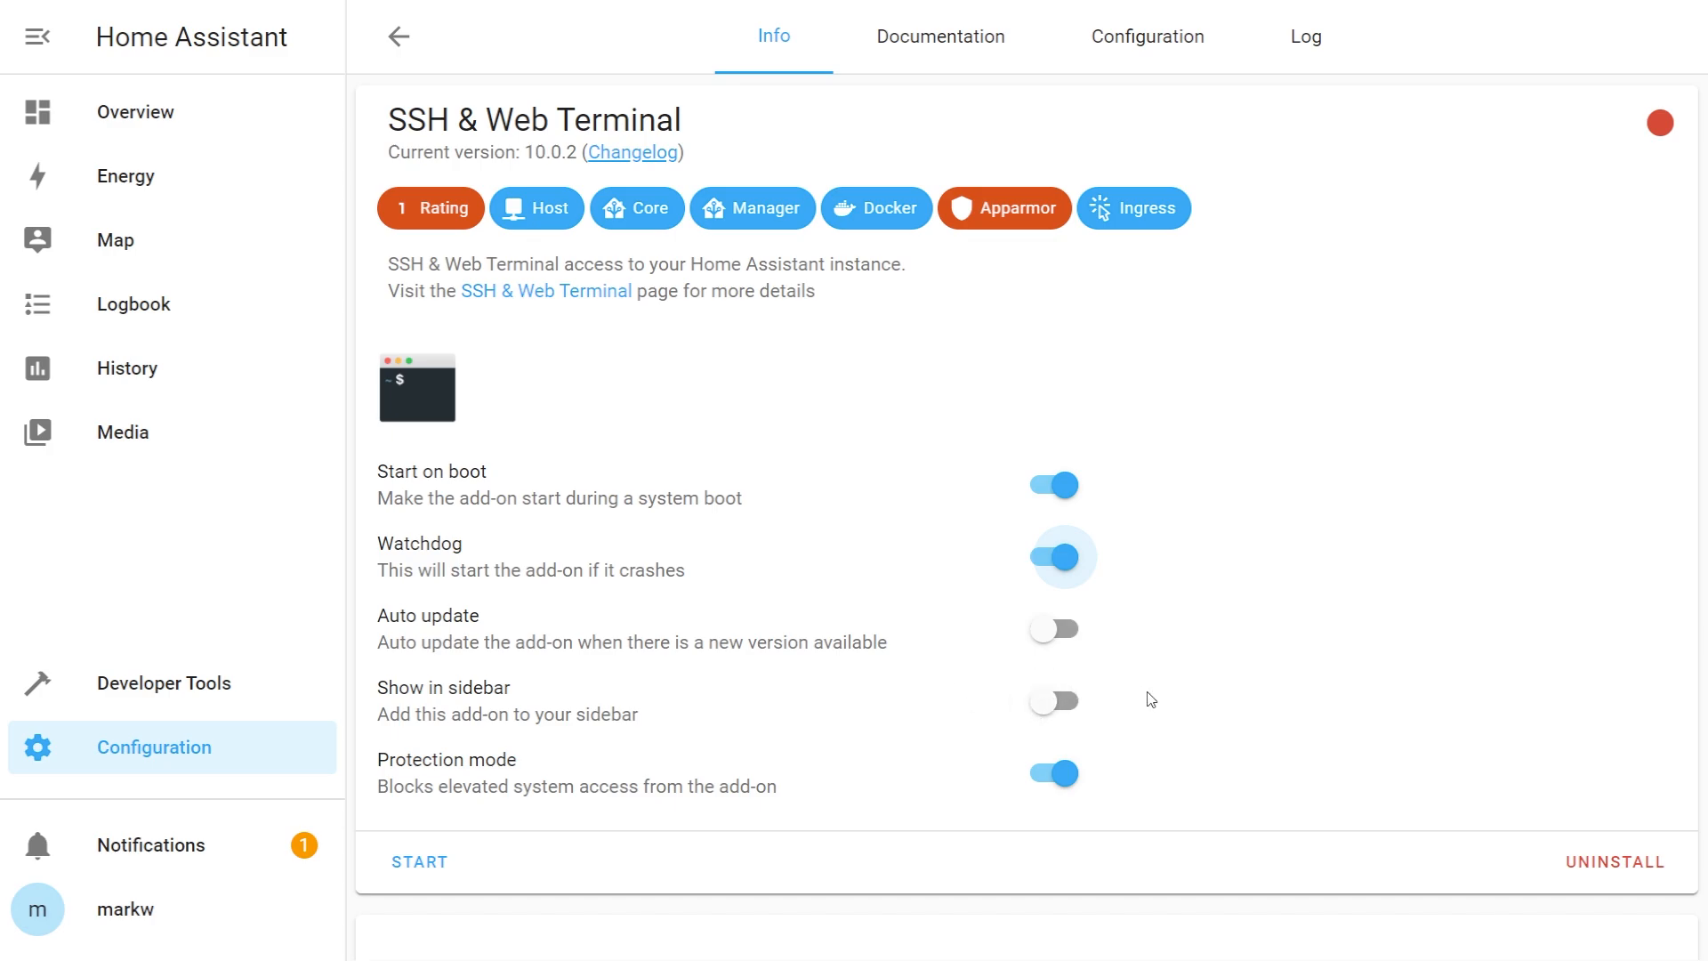
click(1057, 705)
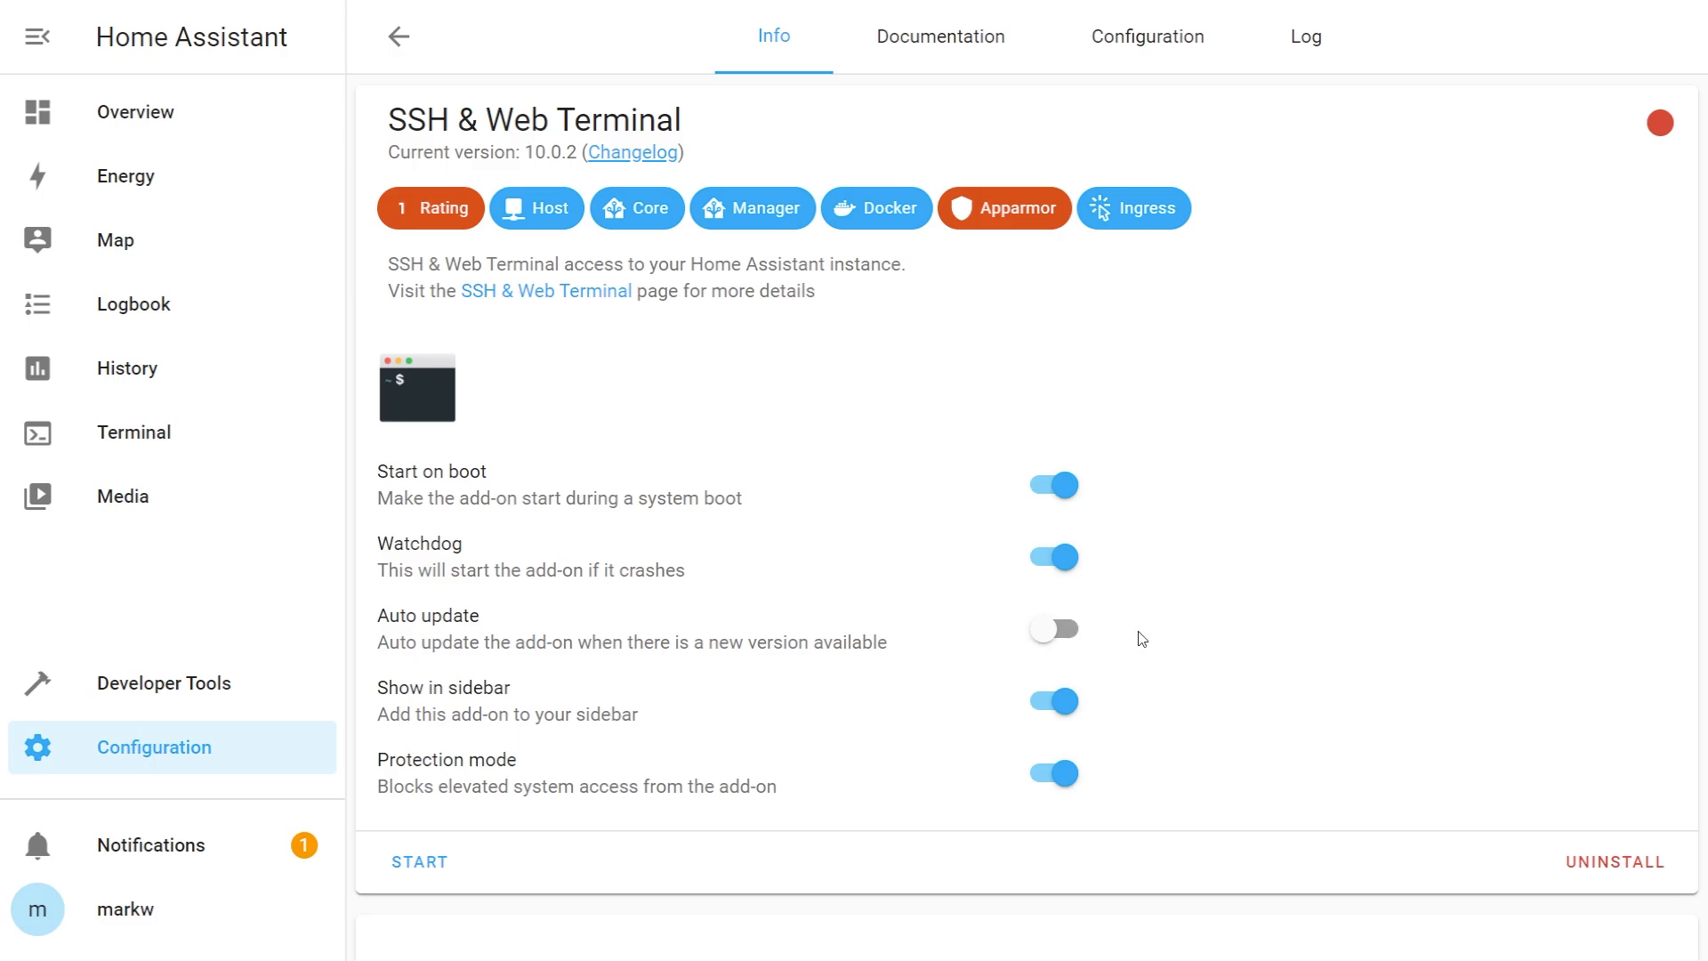
click(1155, 49)
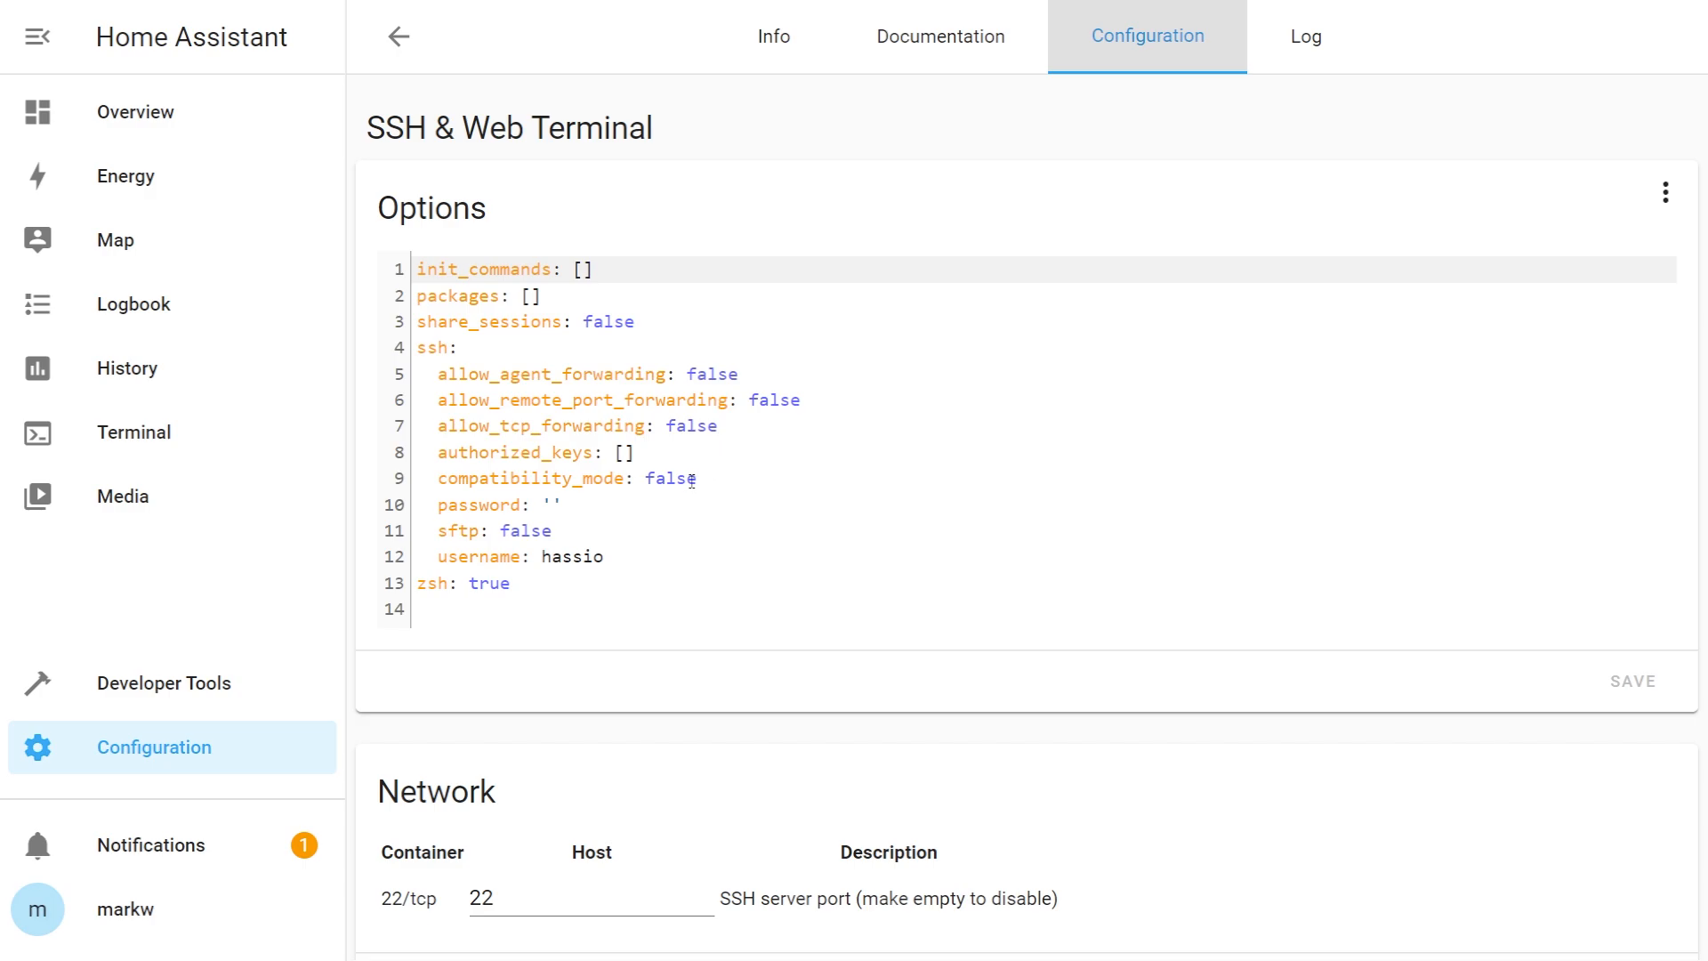
click(552, 505)
key(ctrl+v)
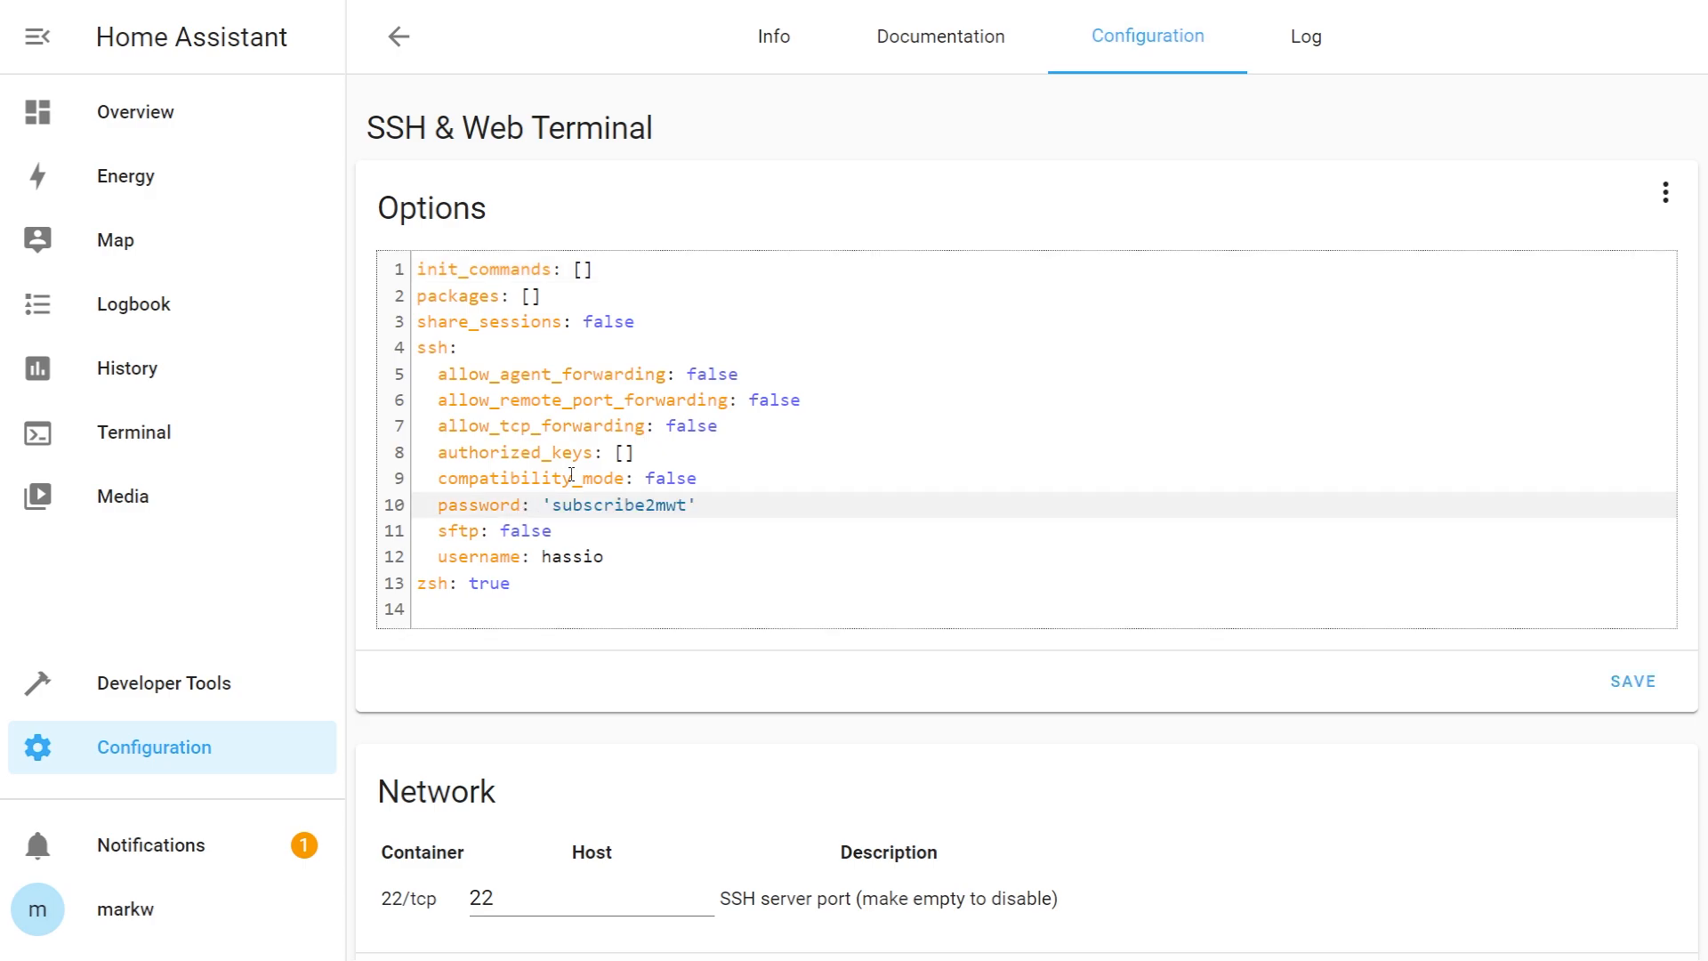
click(1631, 697)
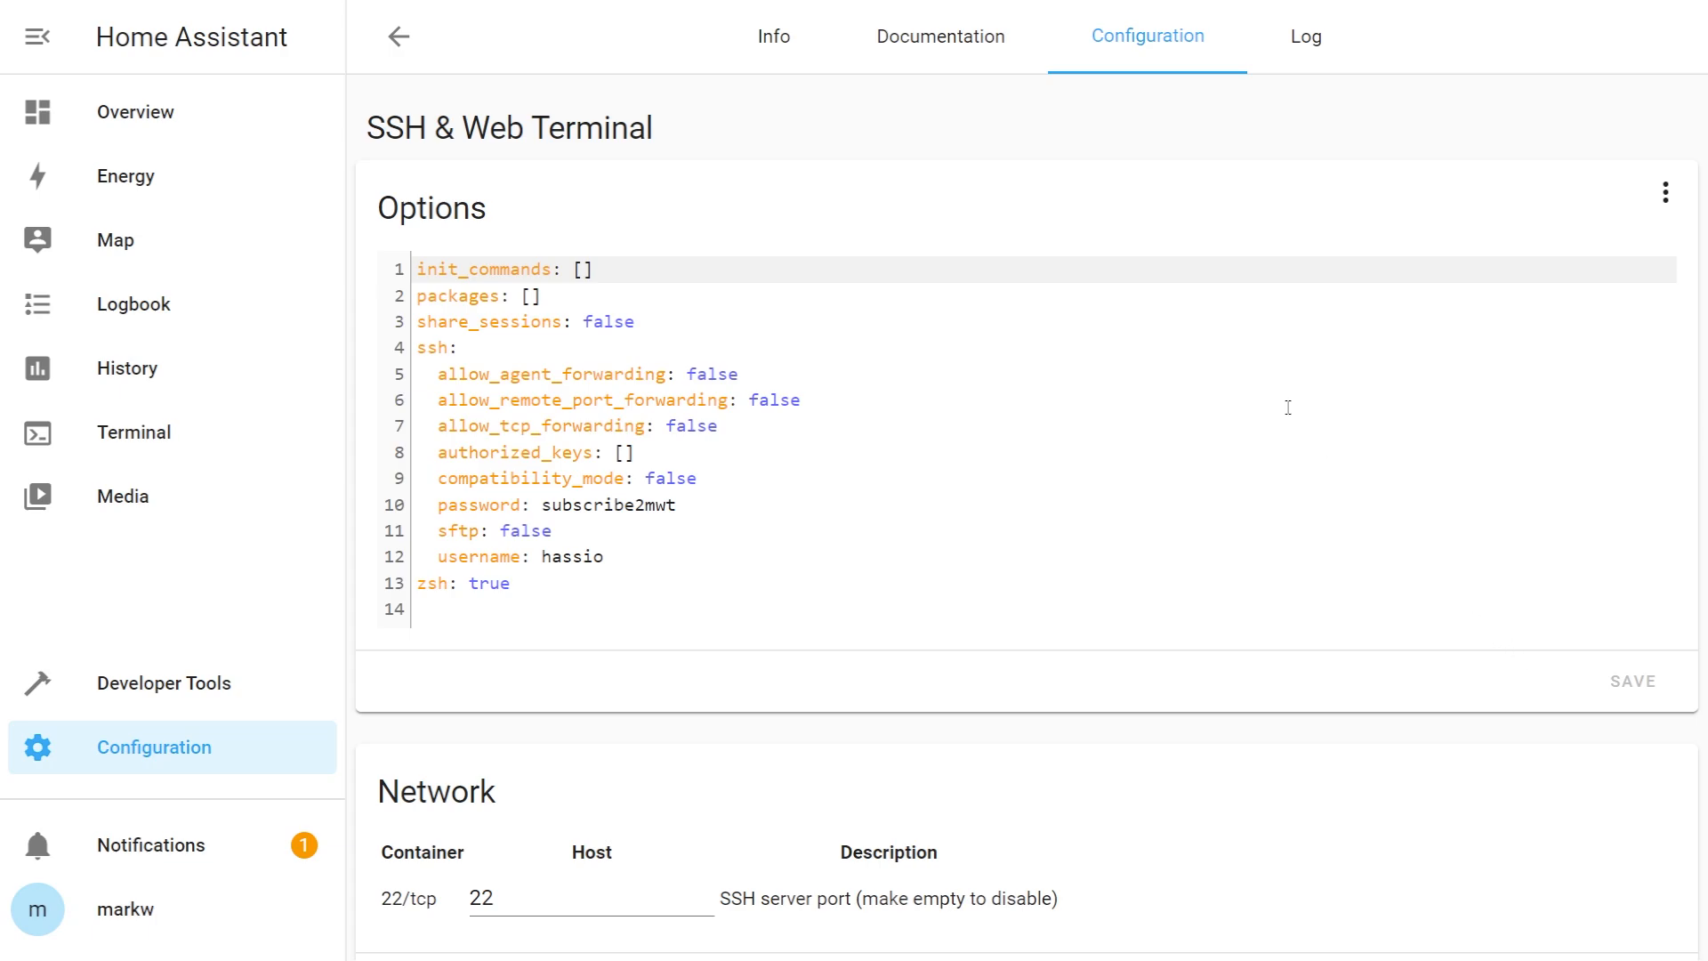
Step: Start the SSH & Web Terminal add-on and open its web UI
click(775, 40)
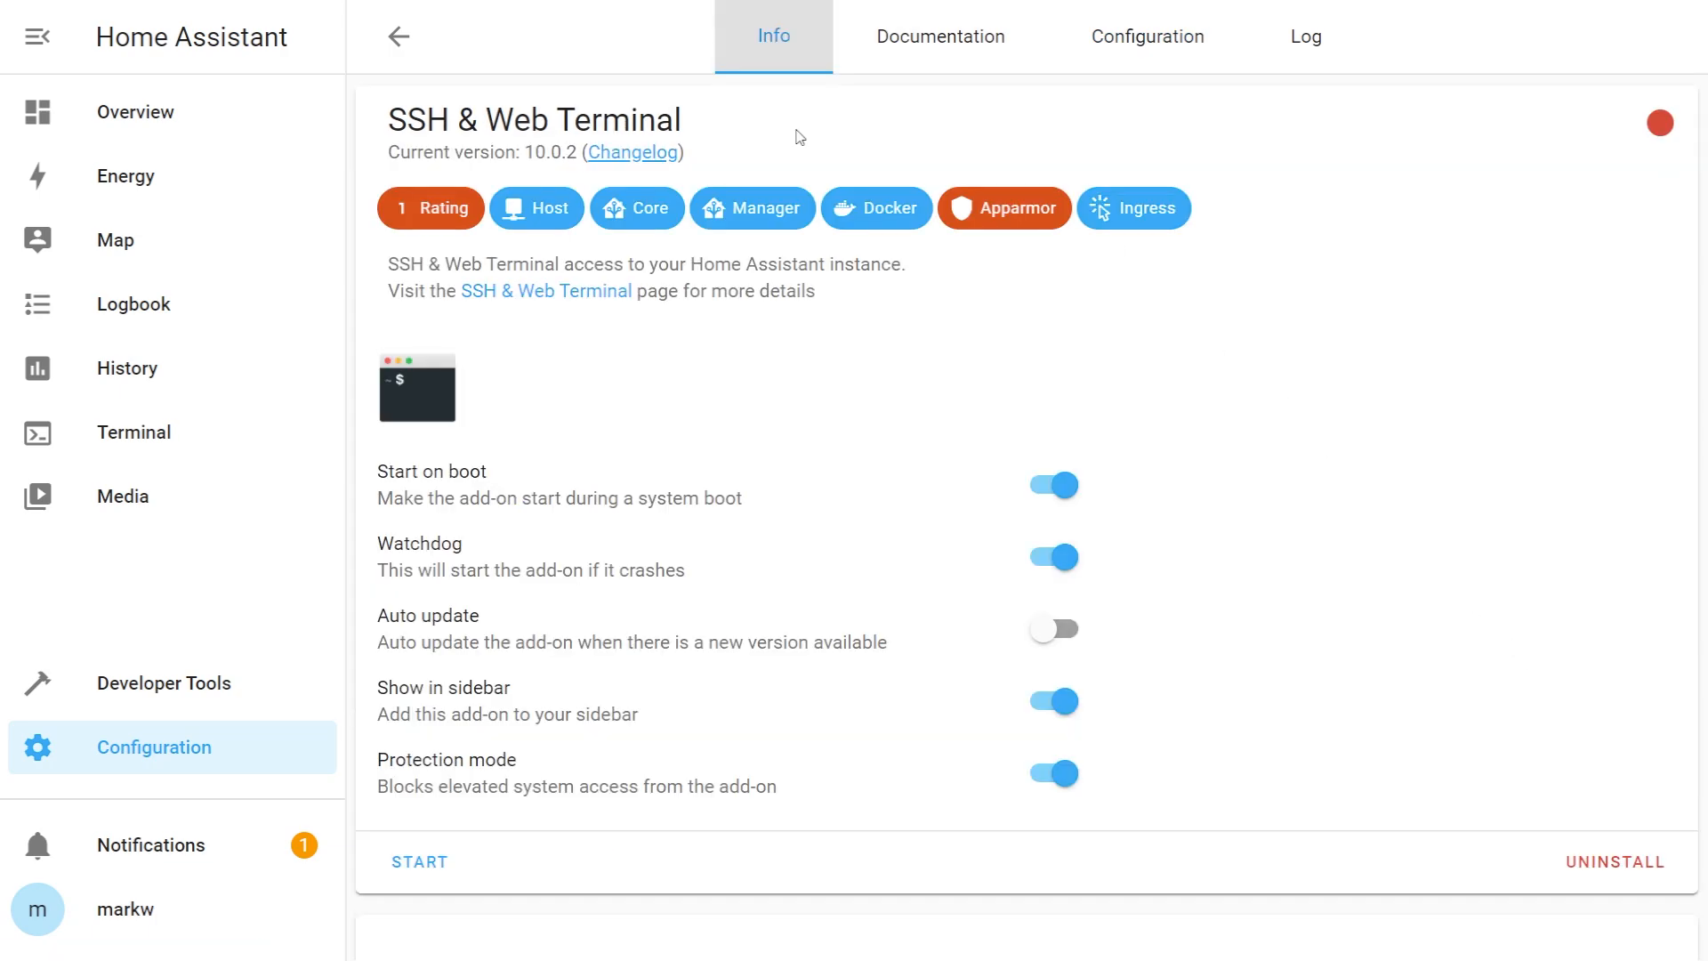
click(419, 861)
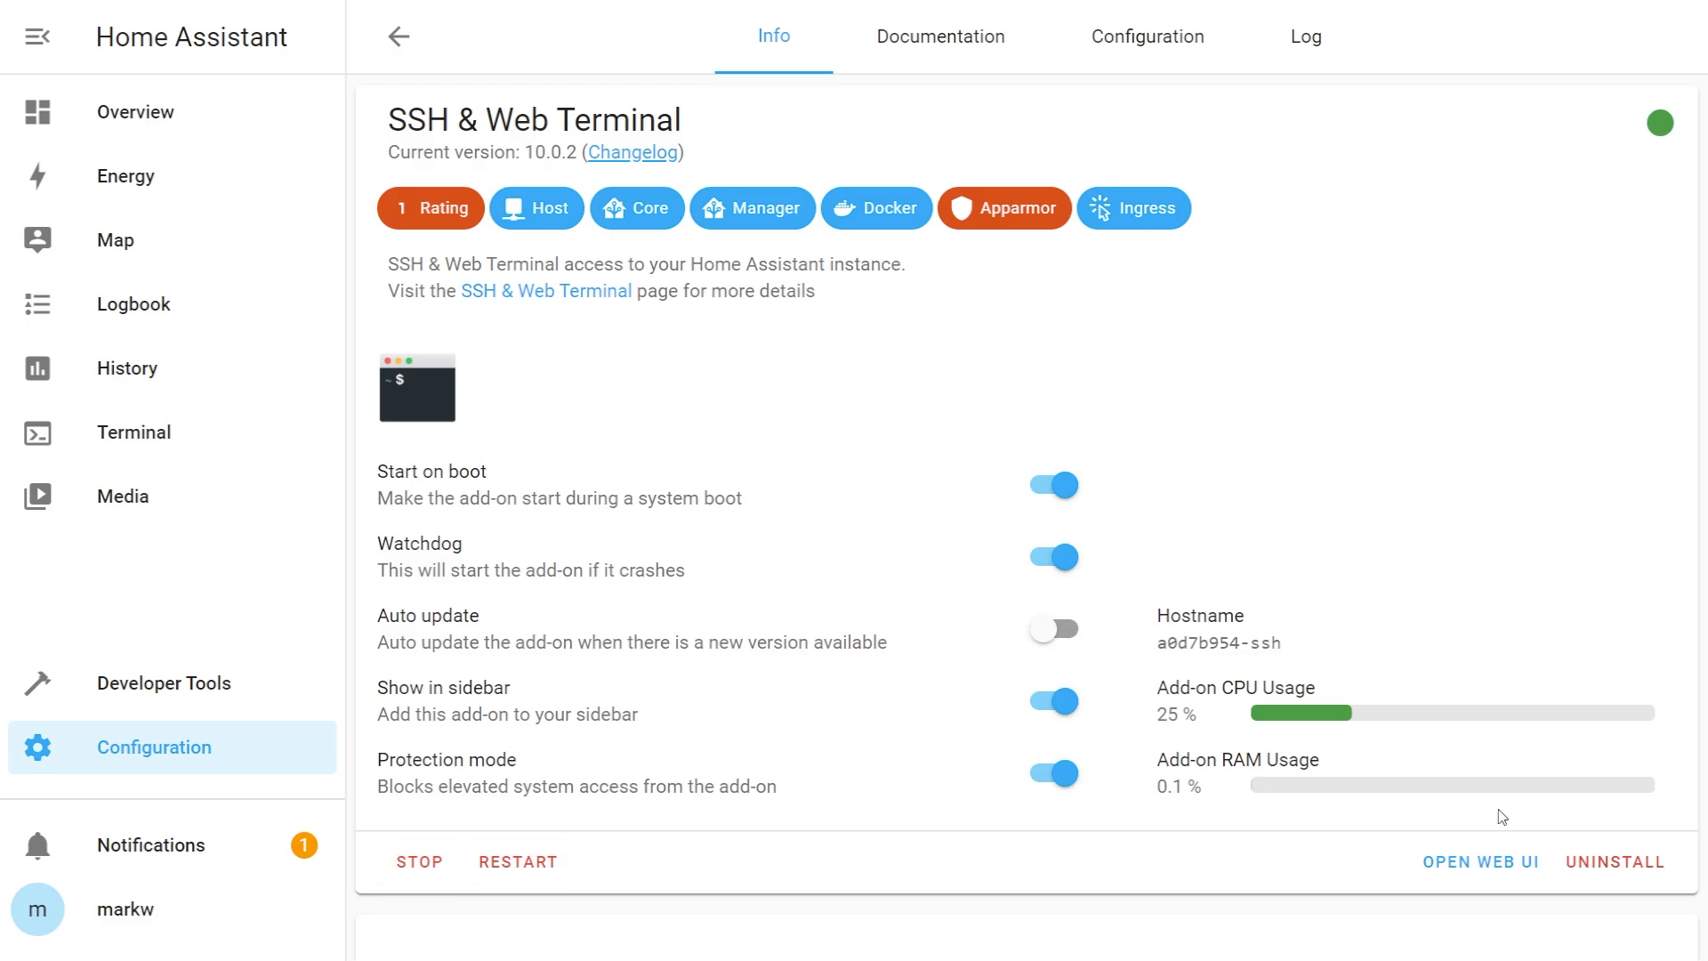
click(1486, 870)
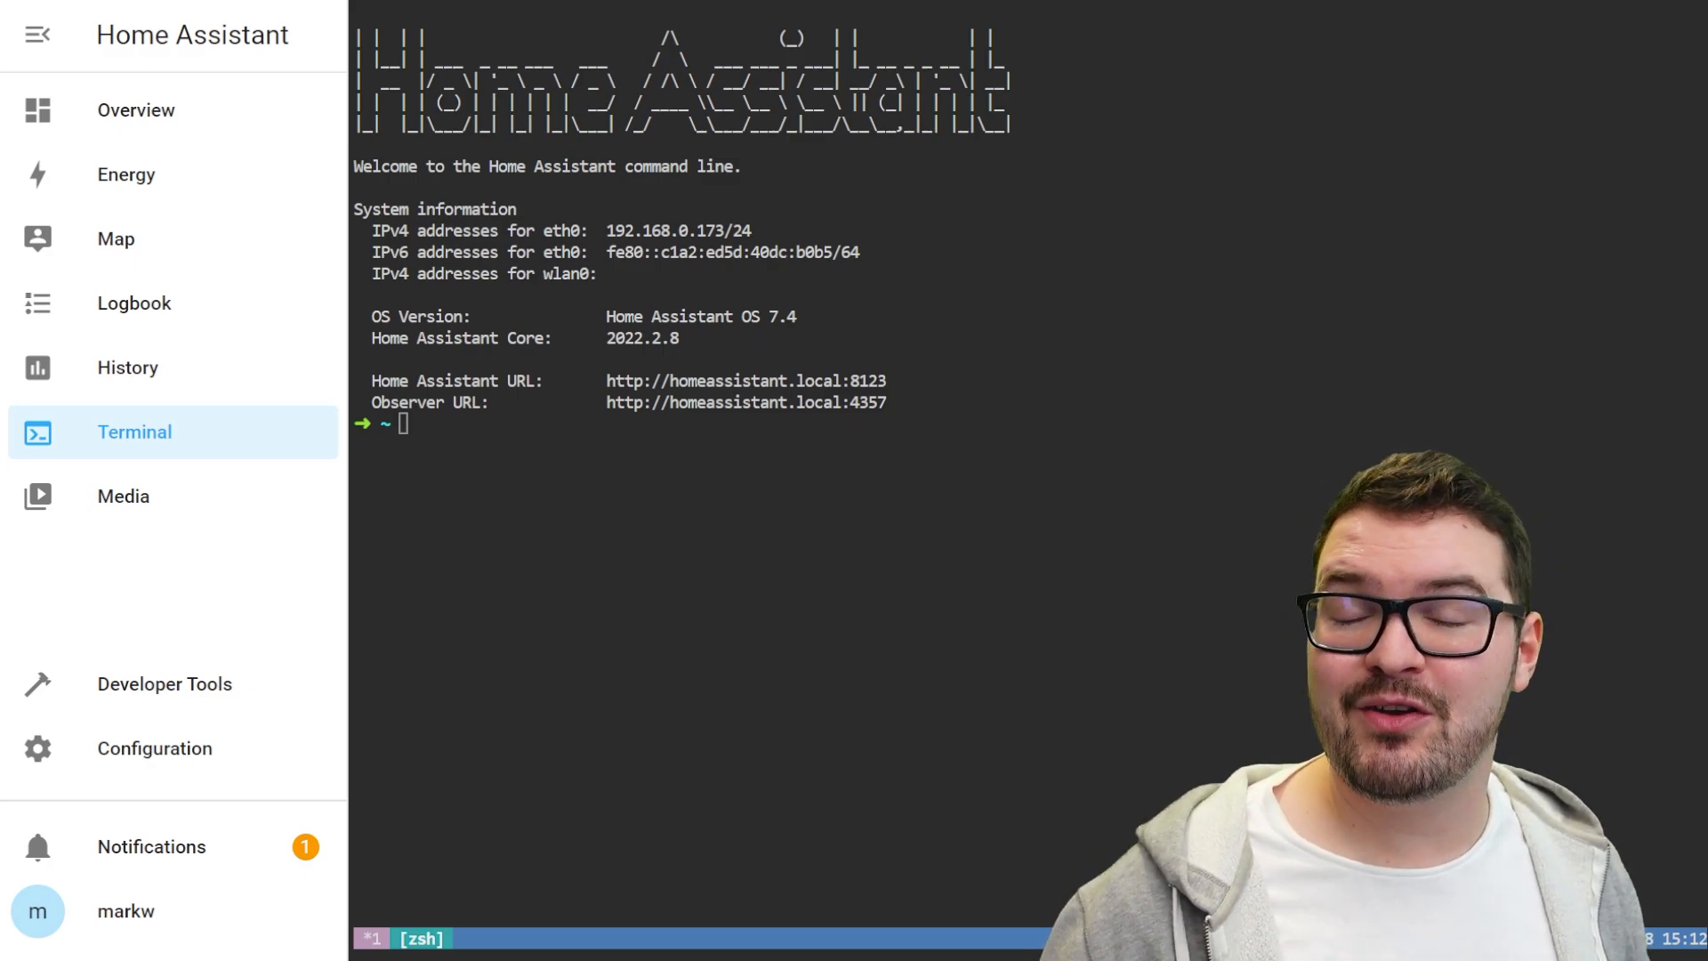
text(wget -O - https://get.hacs.xyz | bash -)
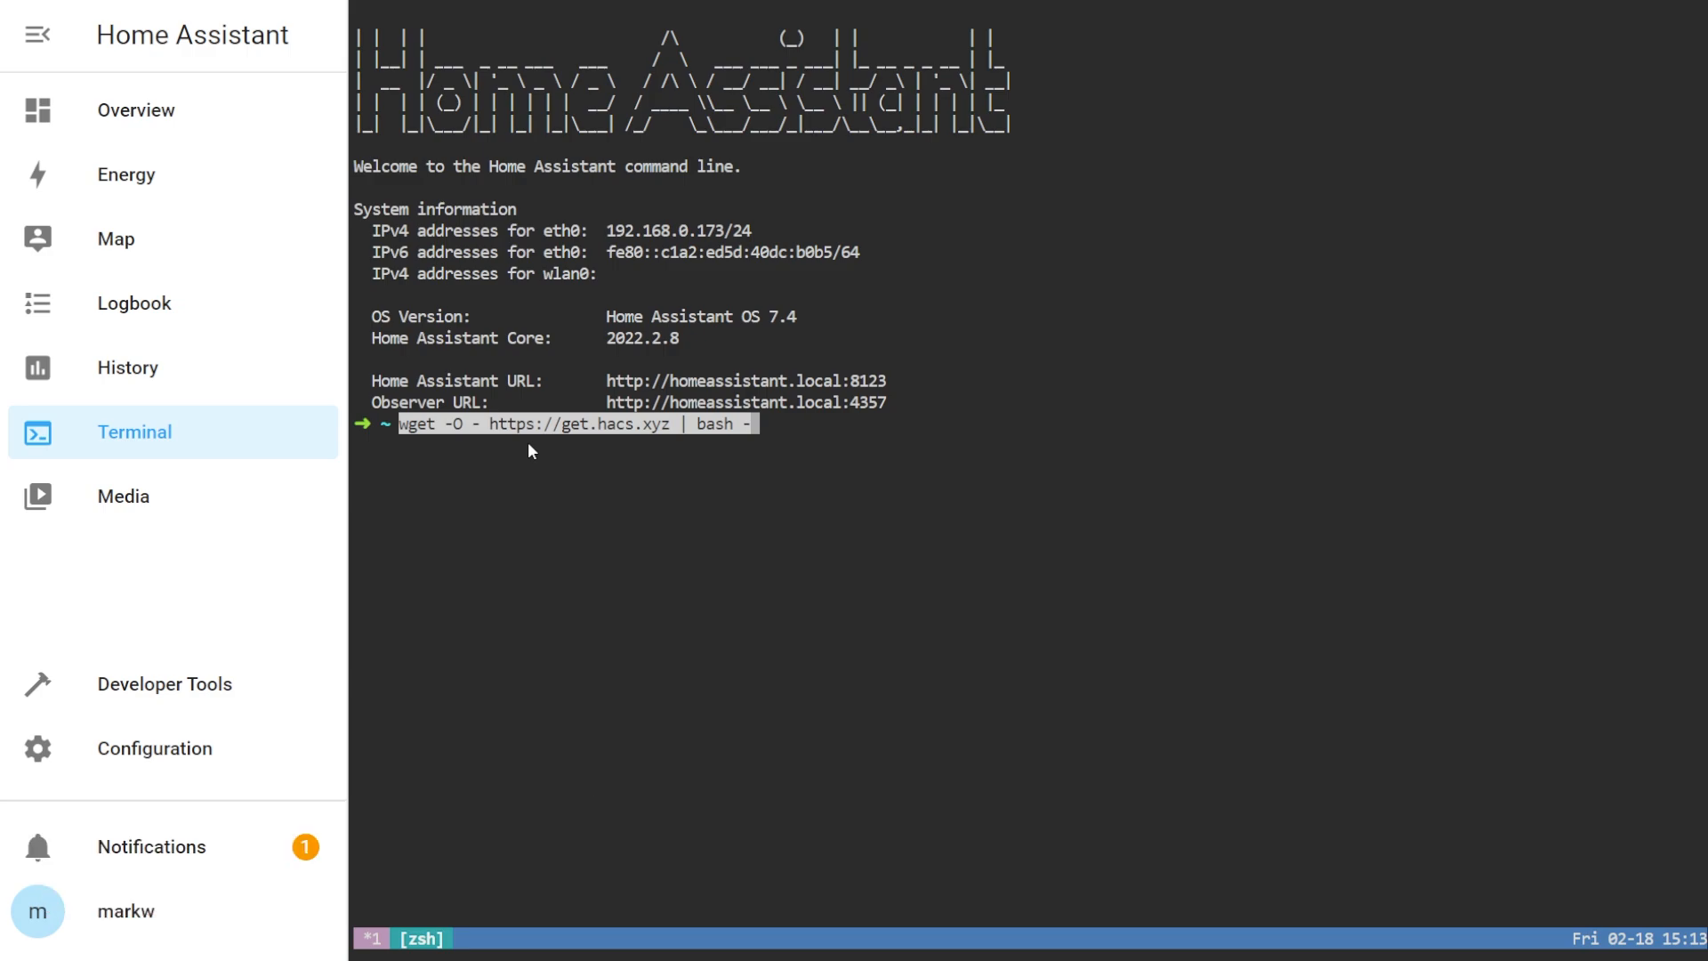
key(Return)
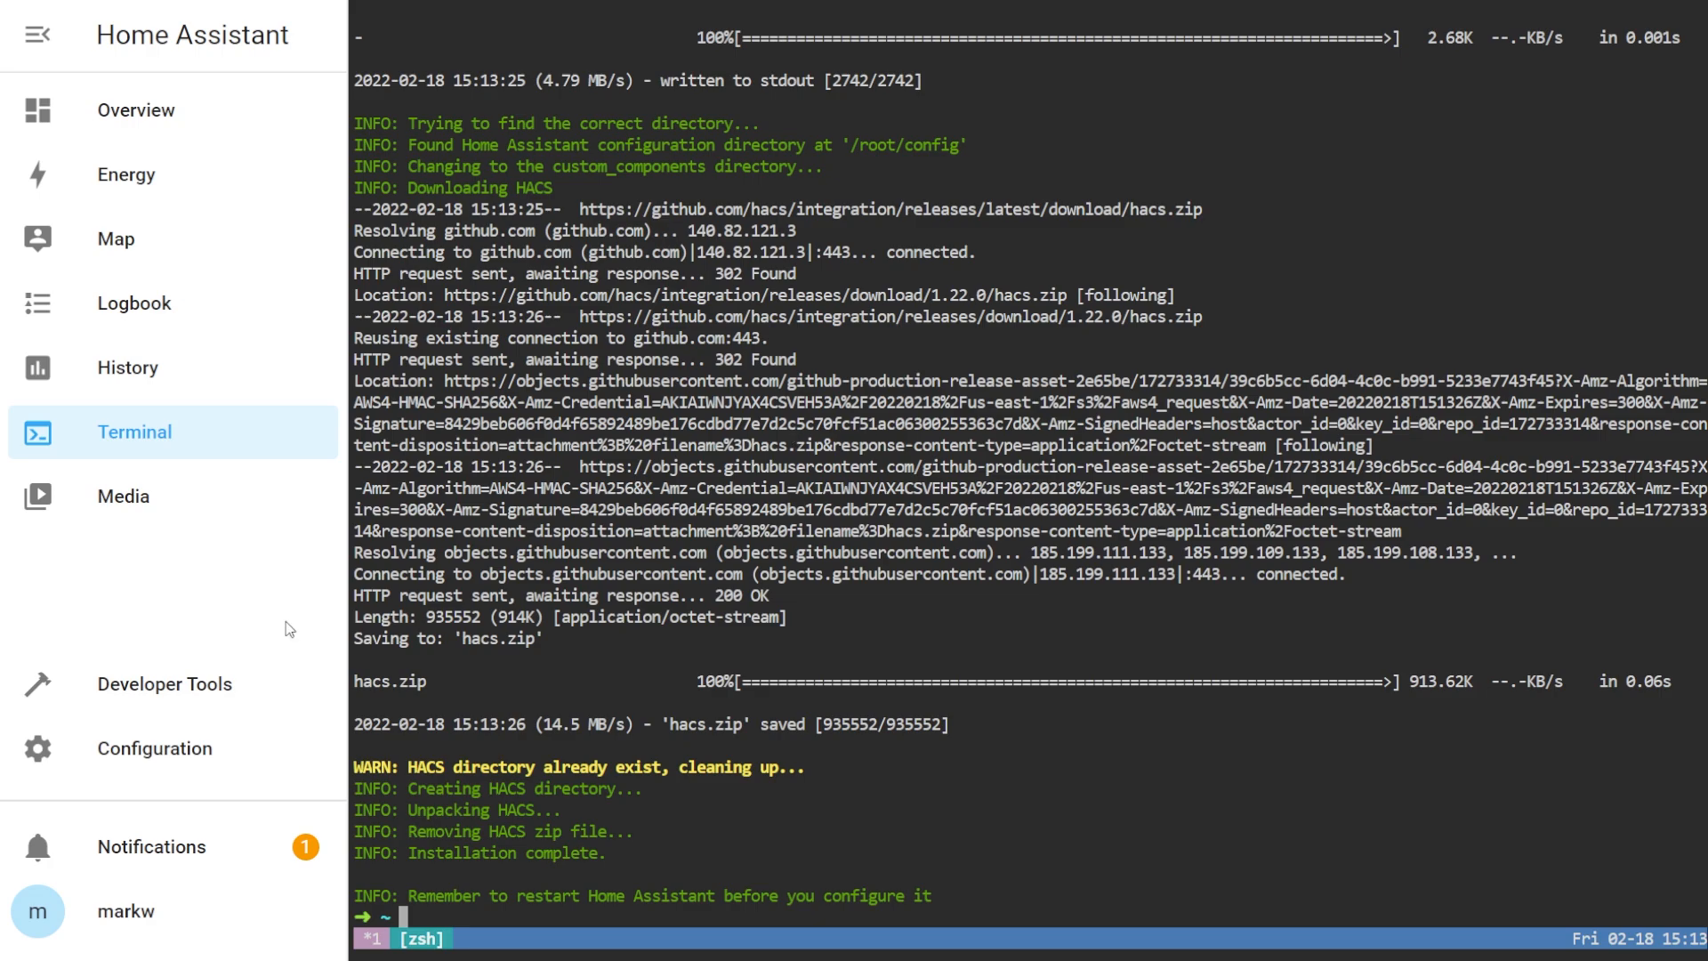
click(189, 763)
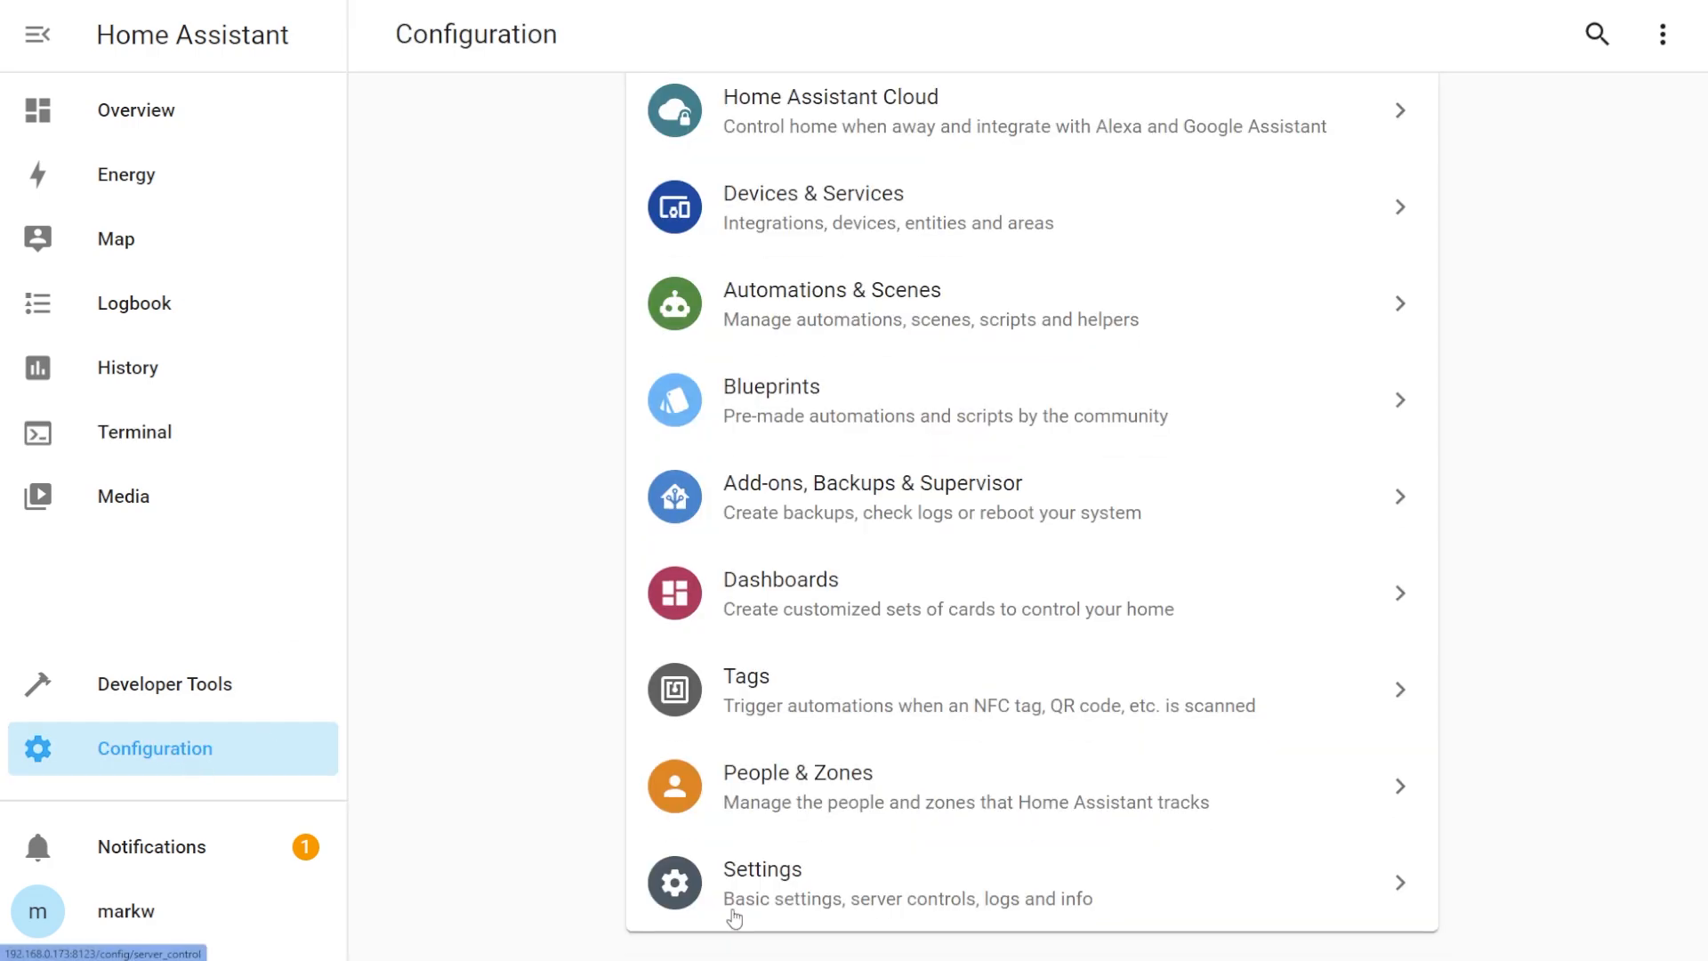
click(735, 904)
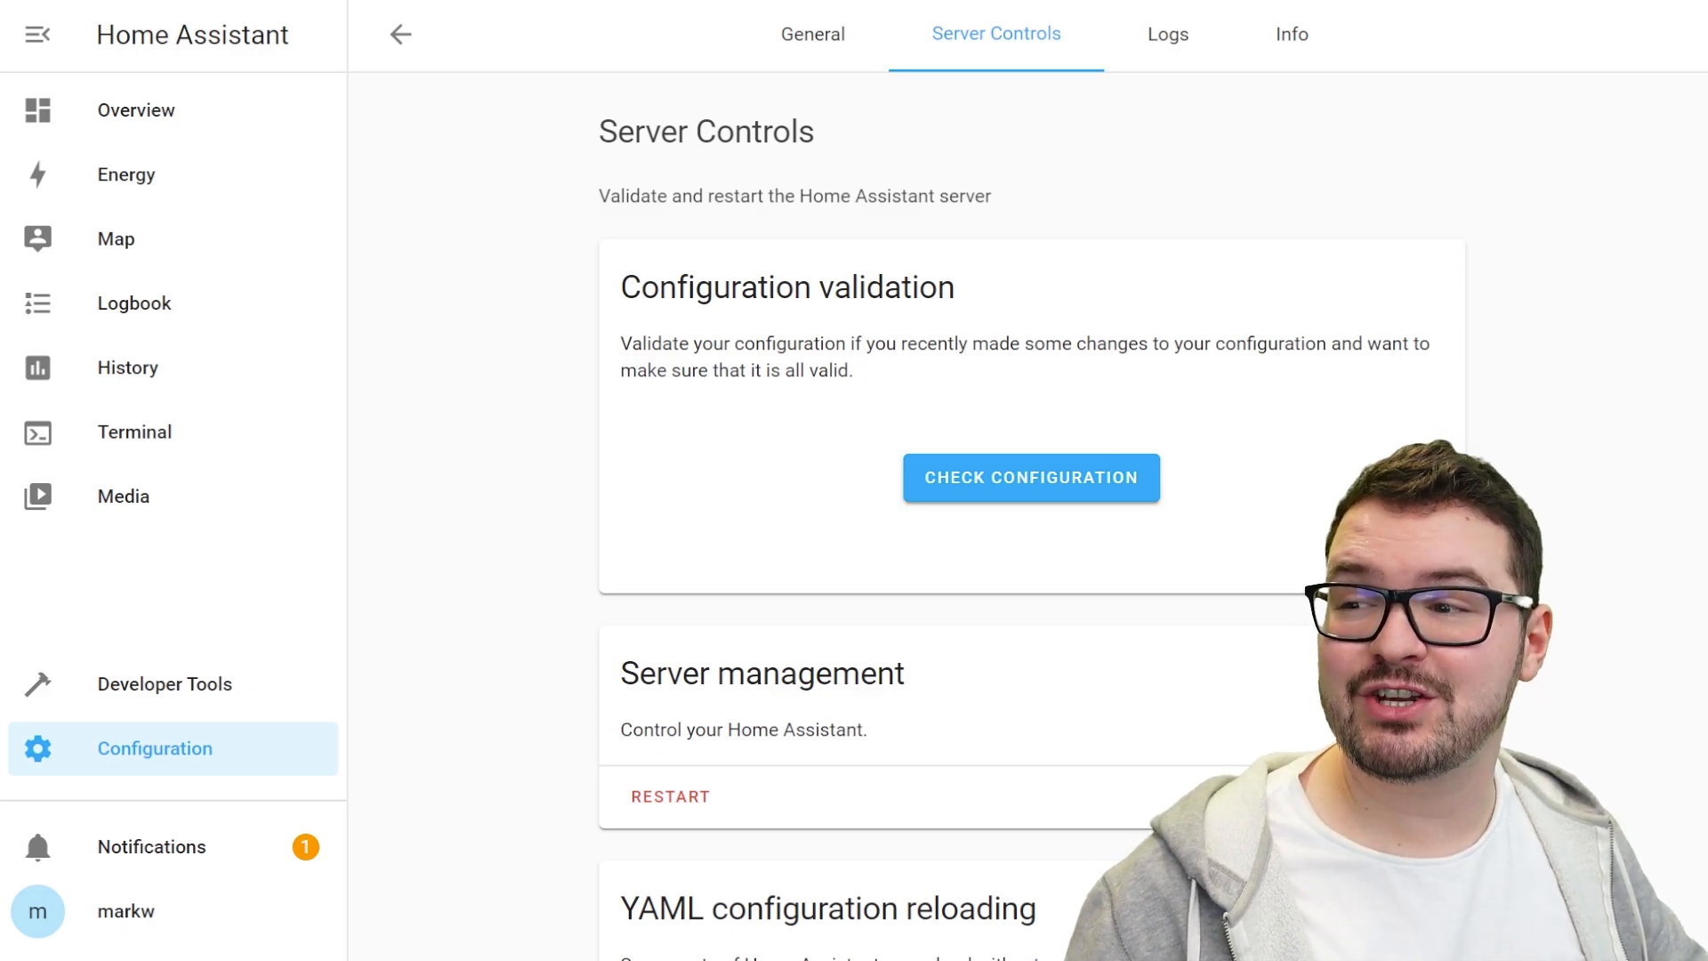
Step: Start setting up a new HACS integration under Devices & Services, searching the integrations for hacs
click(233, 765)
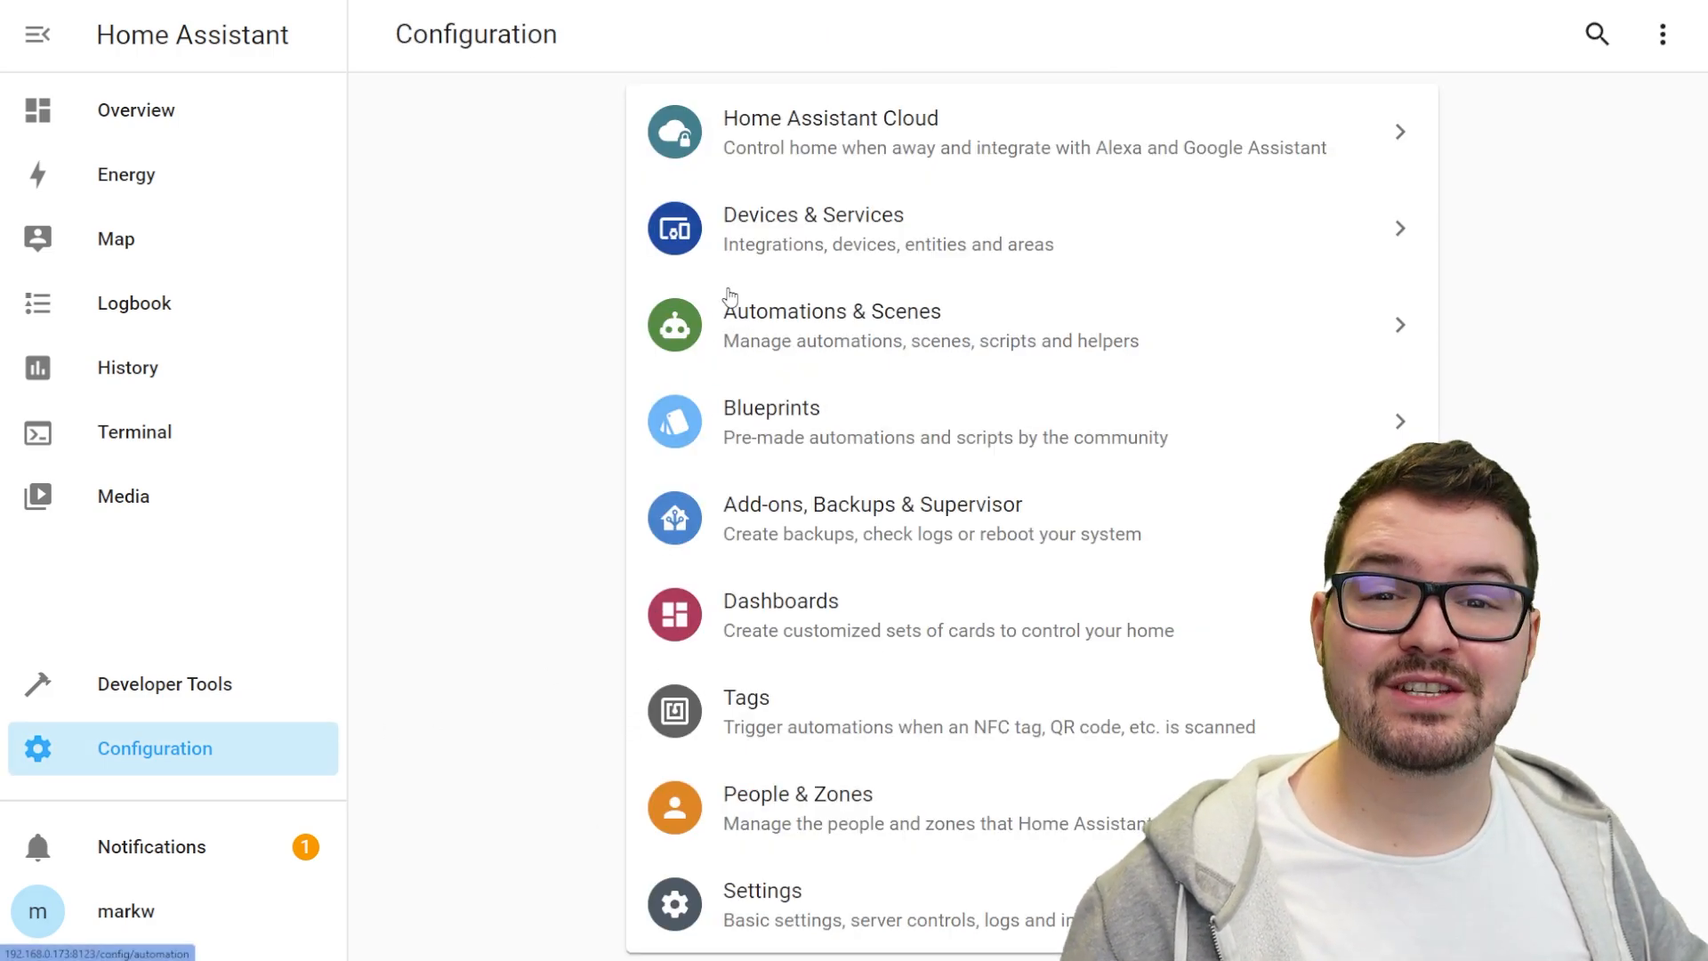
click(771, 242)
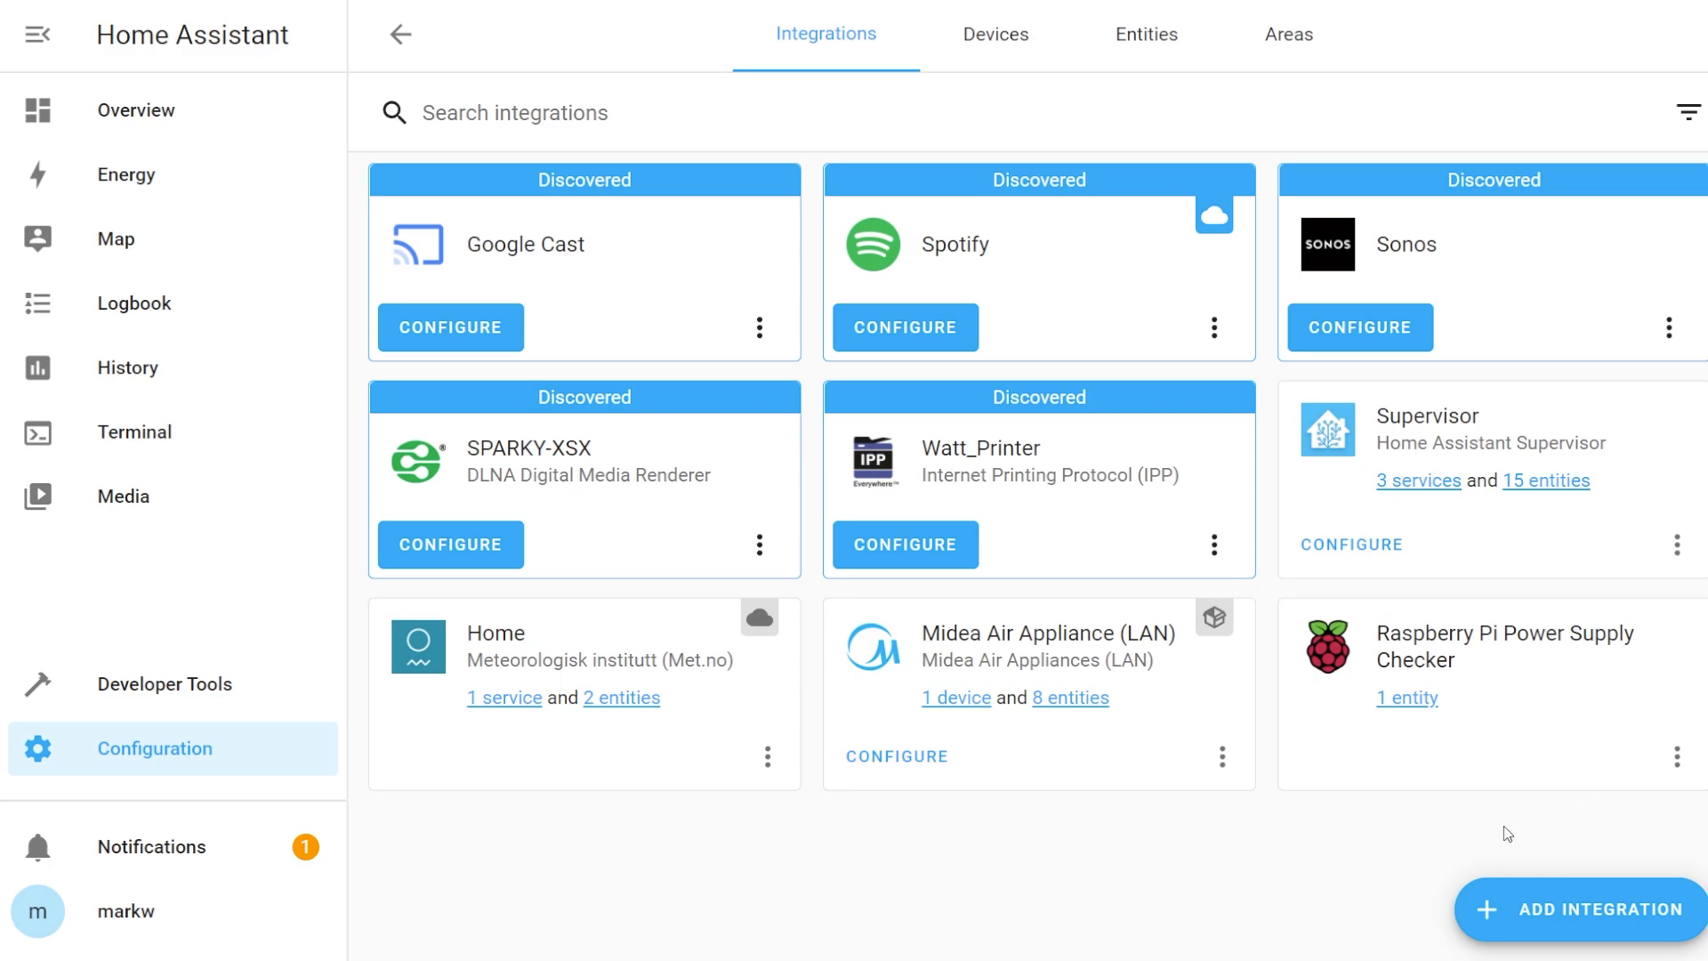
click(1570, 924)
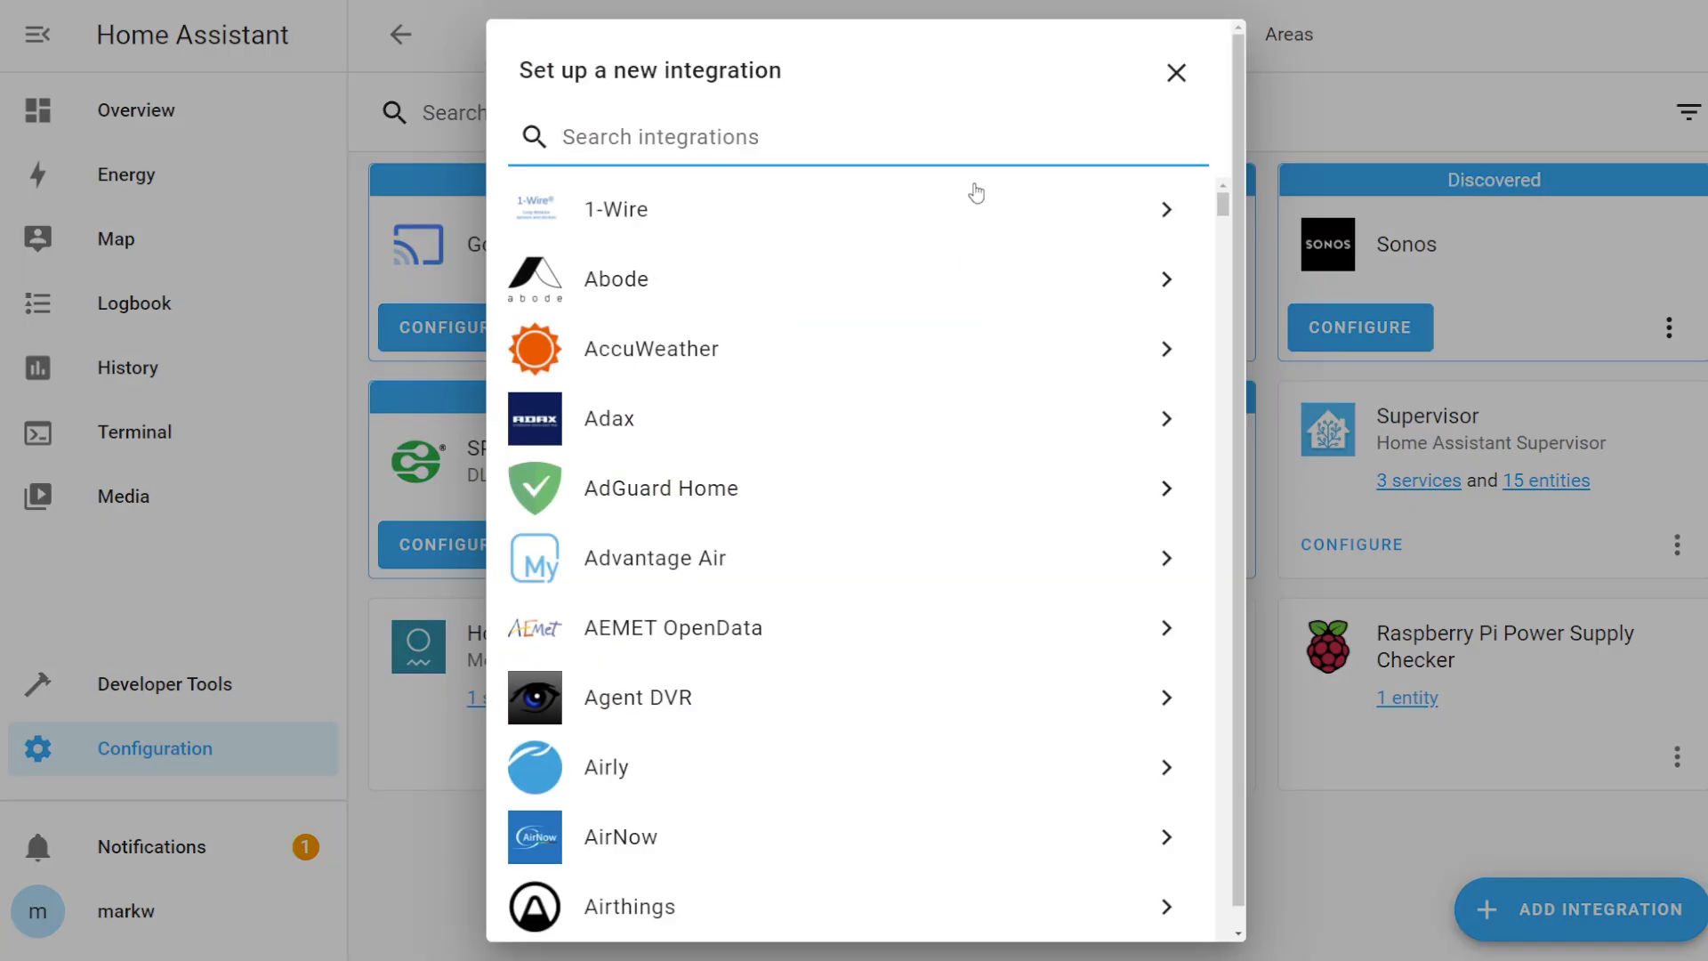
text(hacs)
click(659, 225)
Step: Acknowledge all four HACS setup statements and submit them
click(525, 374)
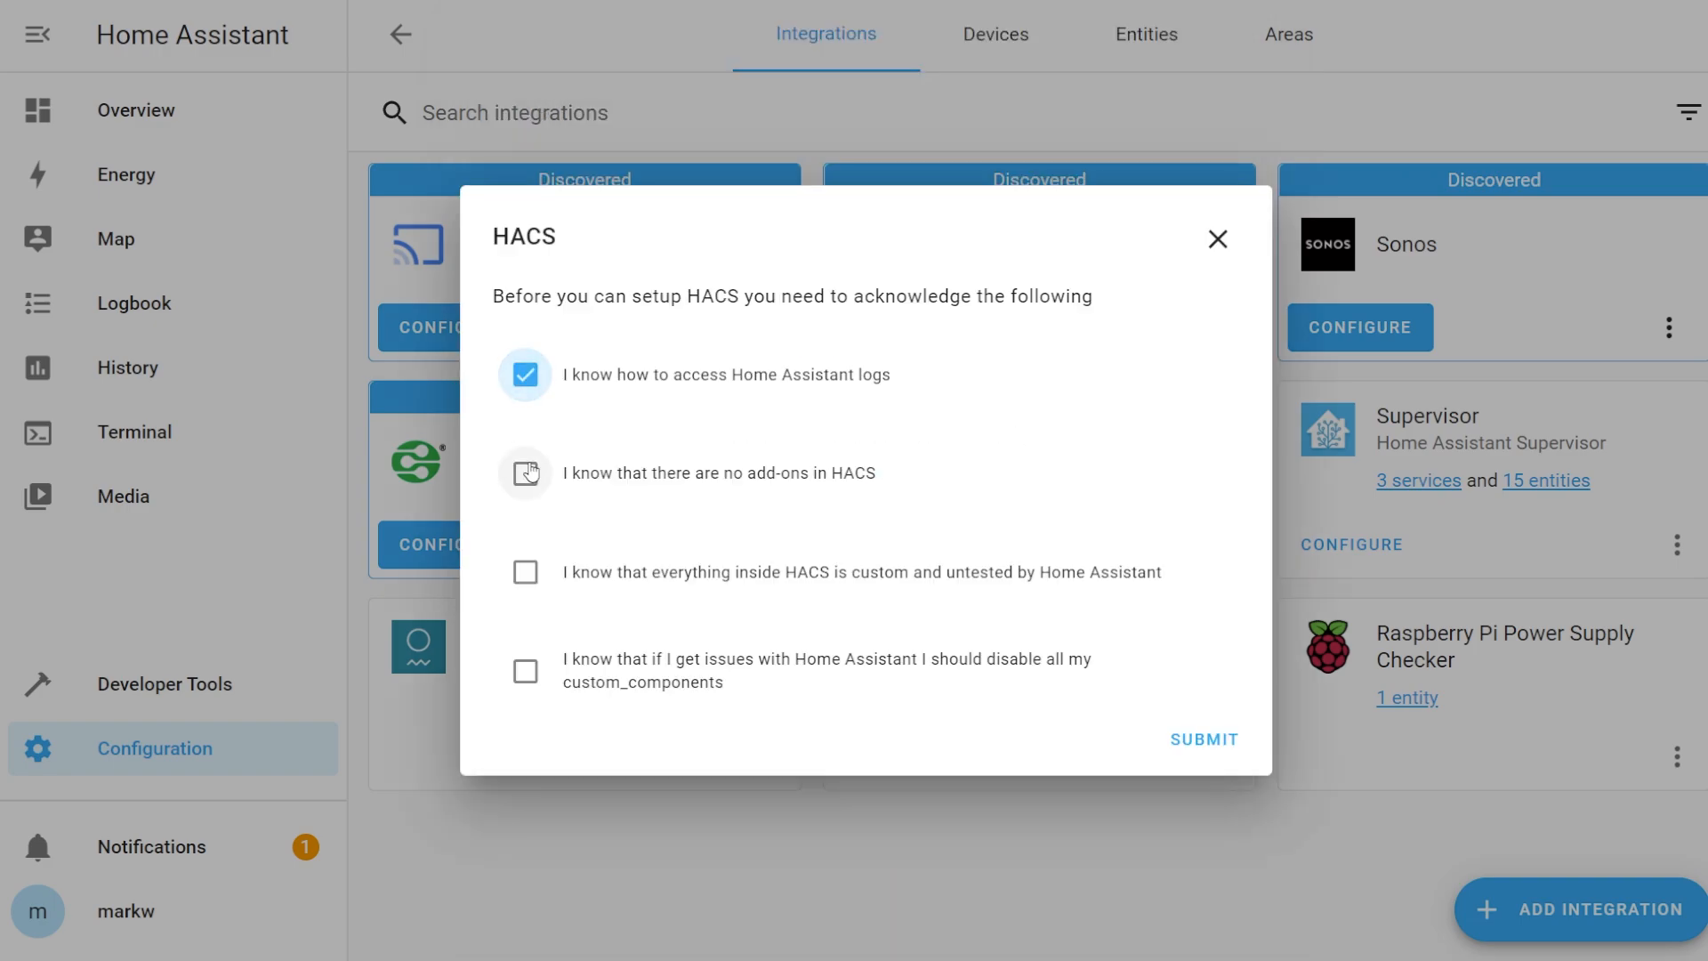
click(527, 473)
click(525, 572)
click(525, 671)
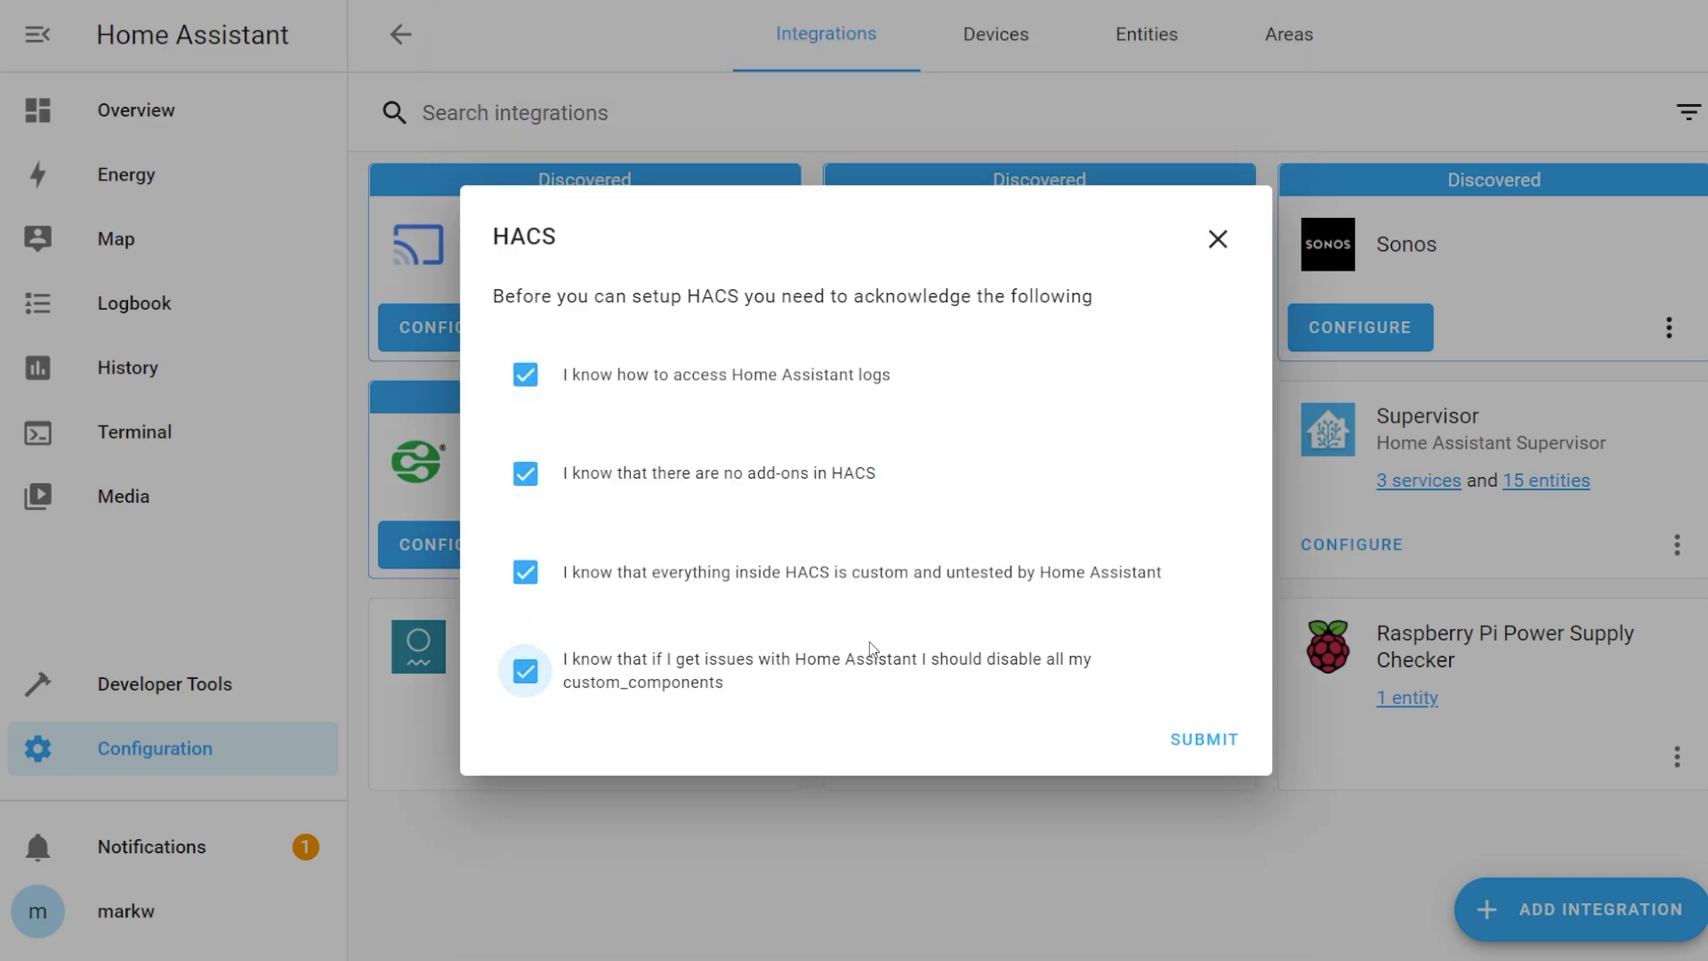
click(1196, 739)
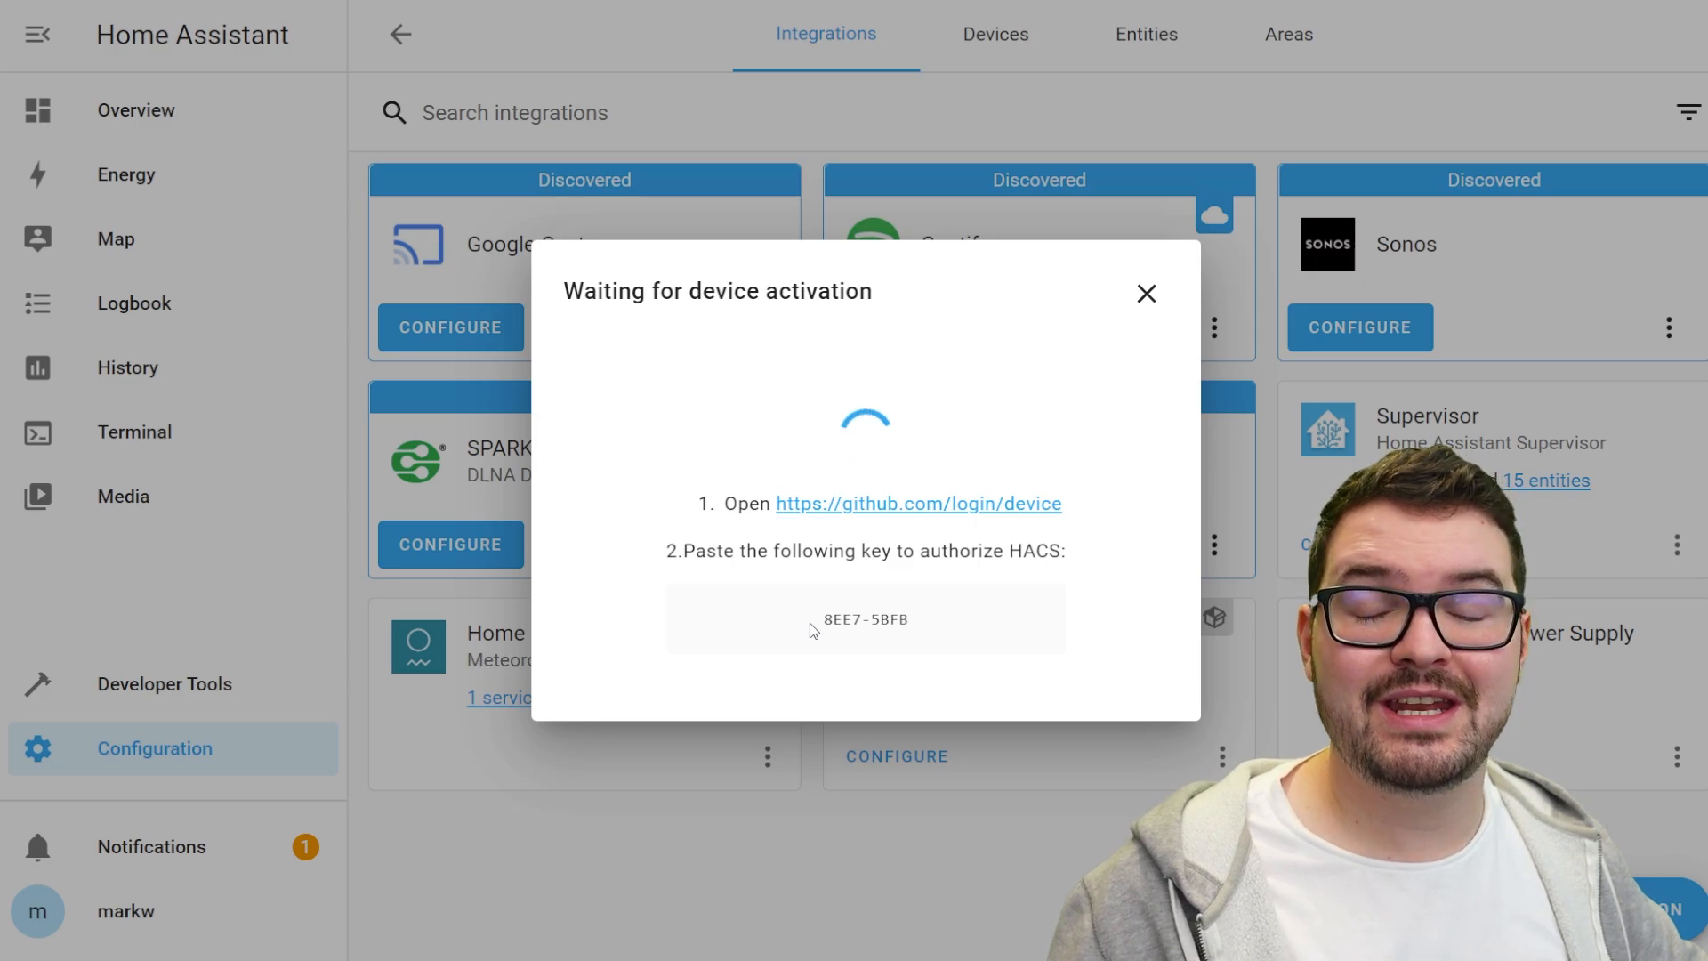
Step: Authorize HACS on GitHub's device activation page with the provided device code, and finish the integration setup without assigning an area
drag(821, 621, 916, 620)
key(ctrl+c)
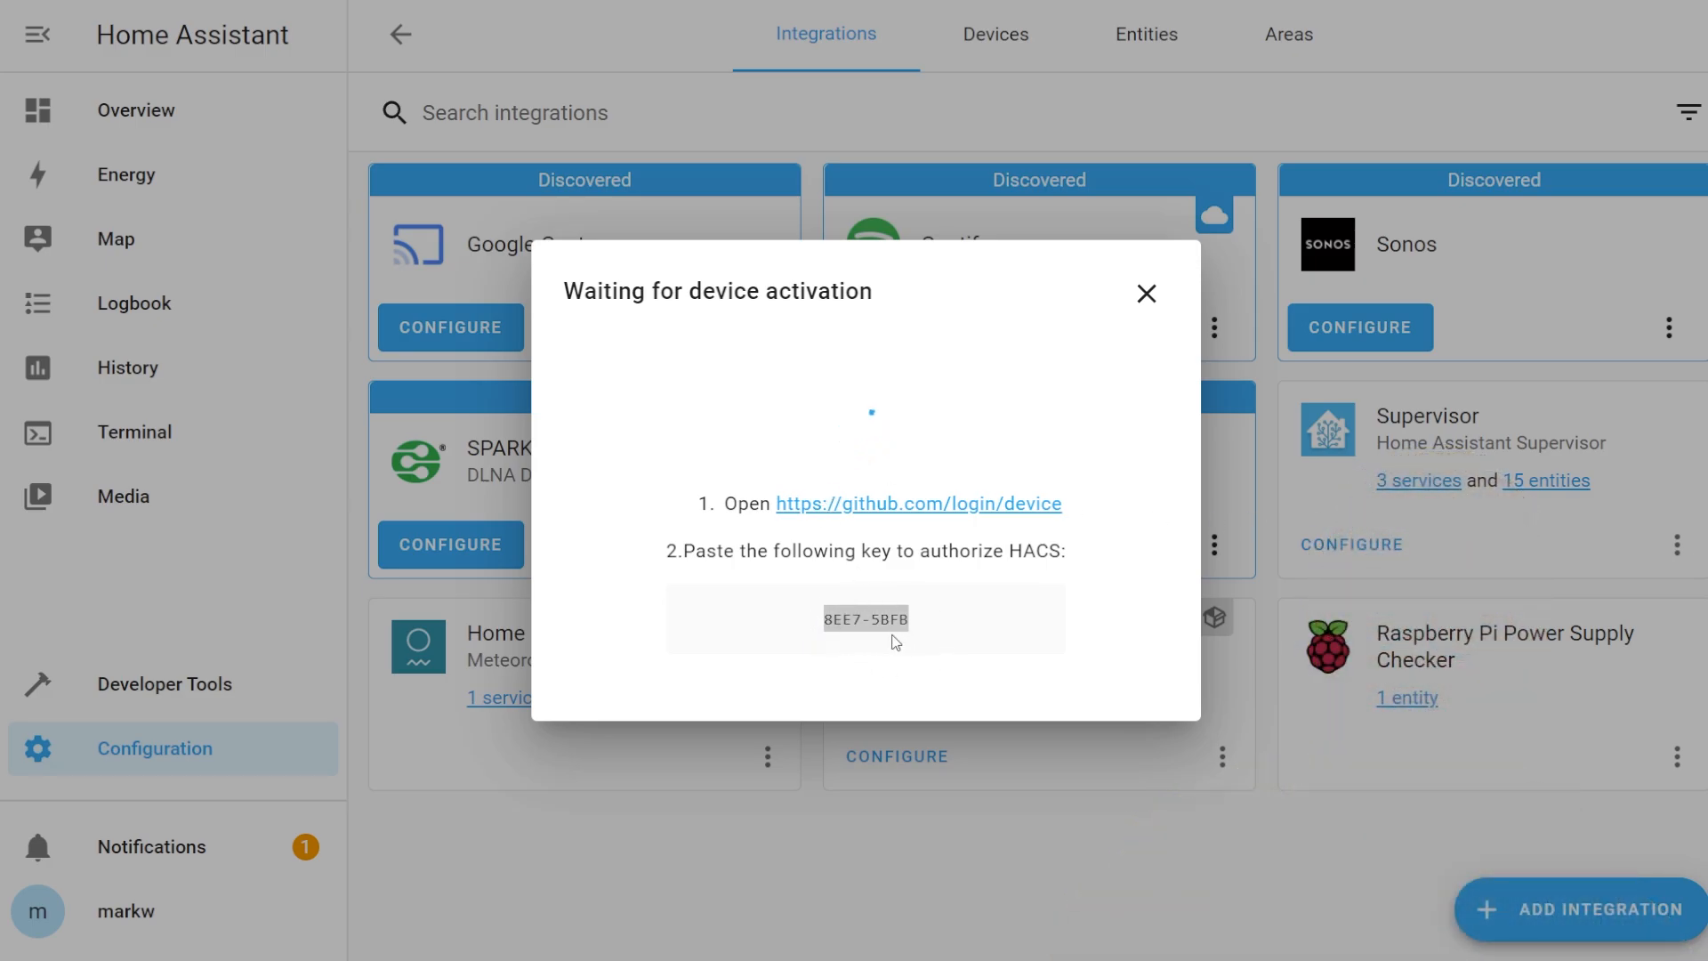
click(872, 505)
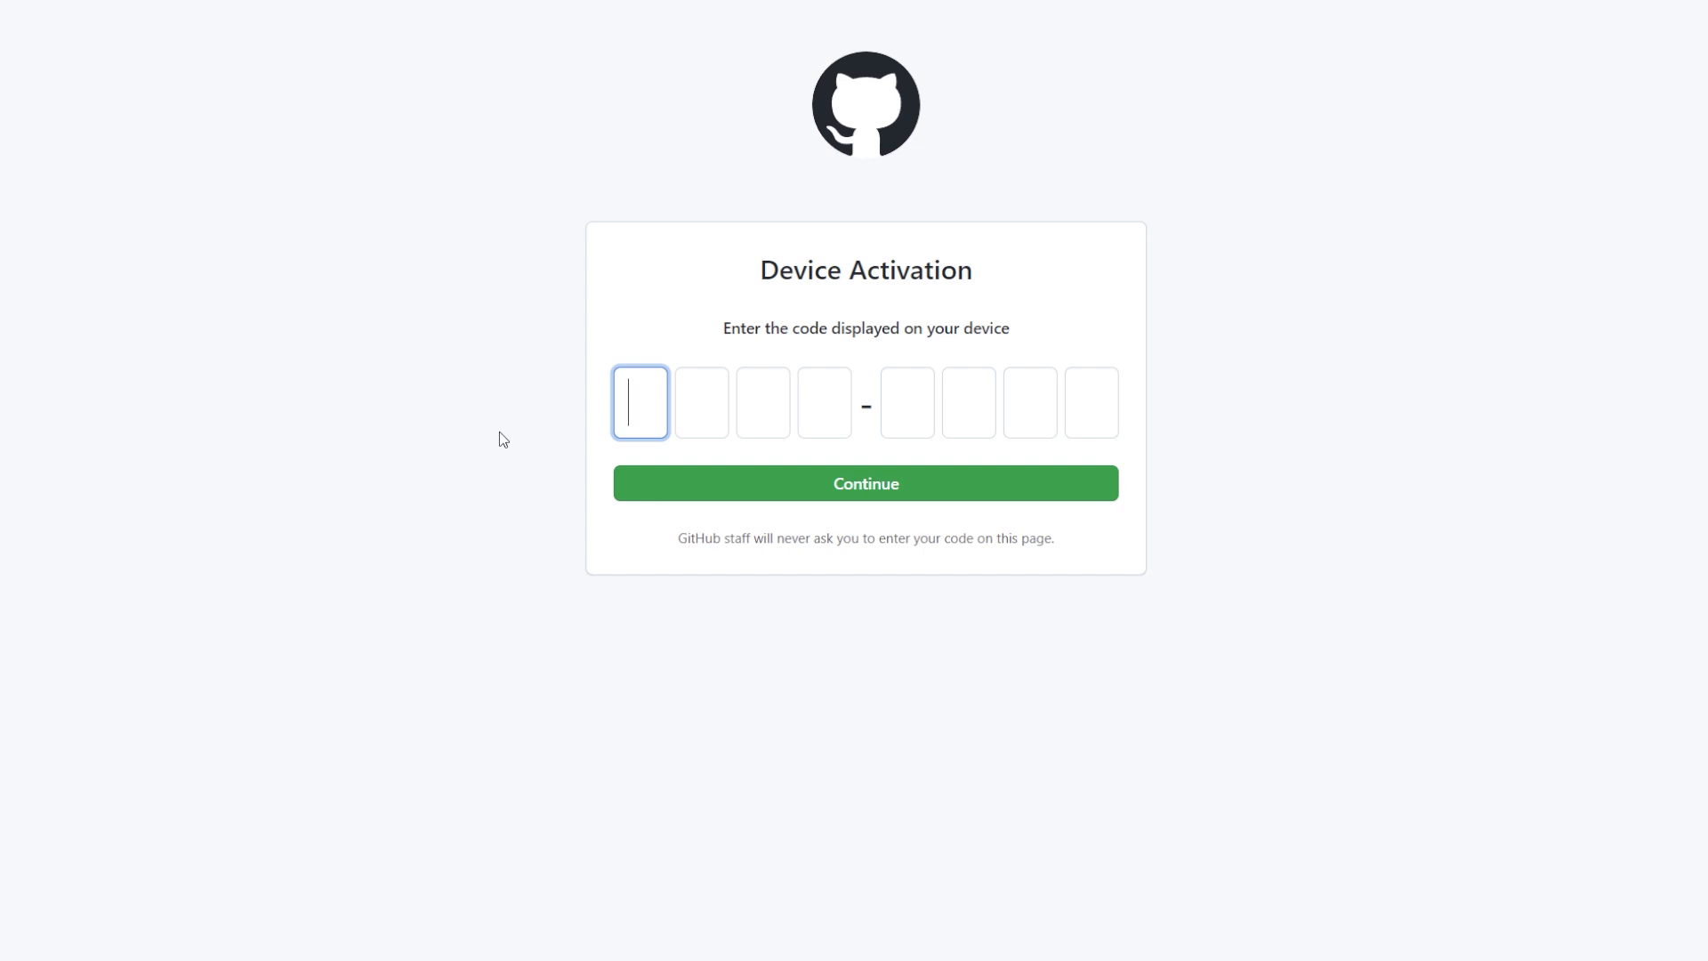
key(ctrl+v)
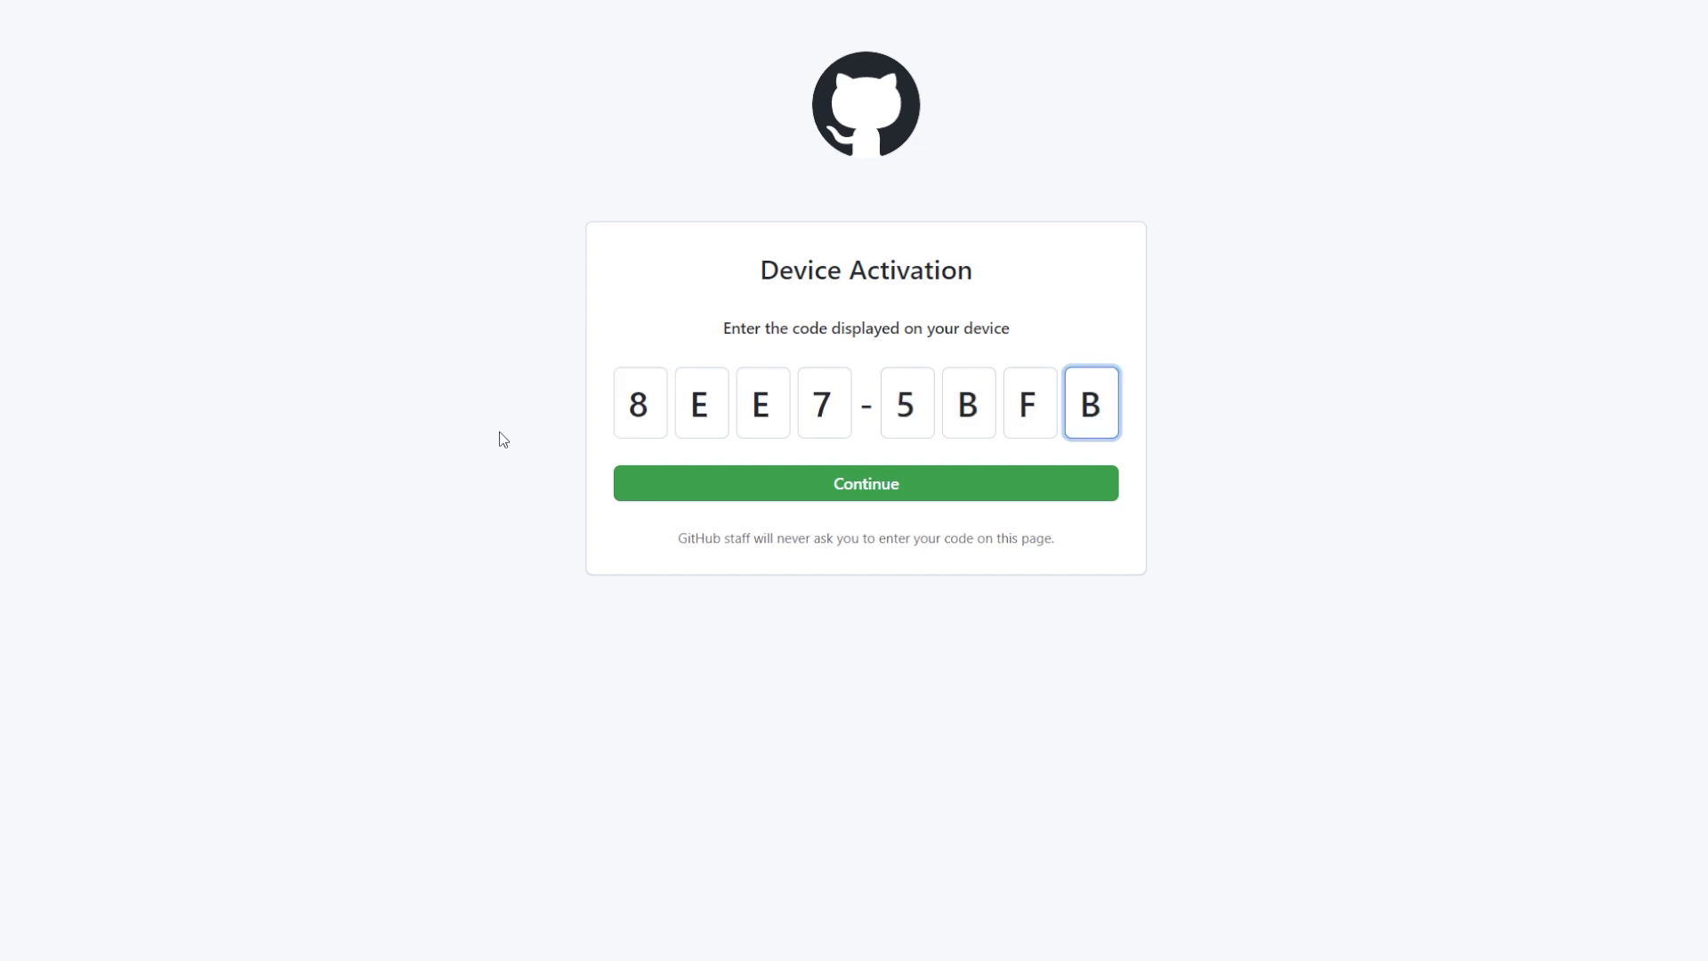
click(706, 483)
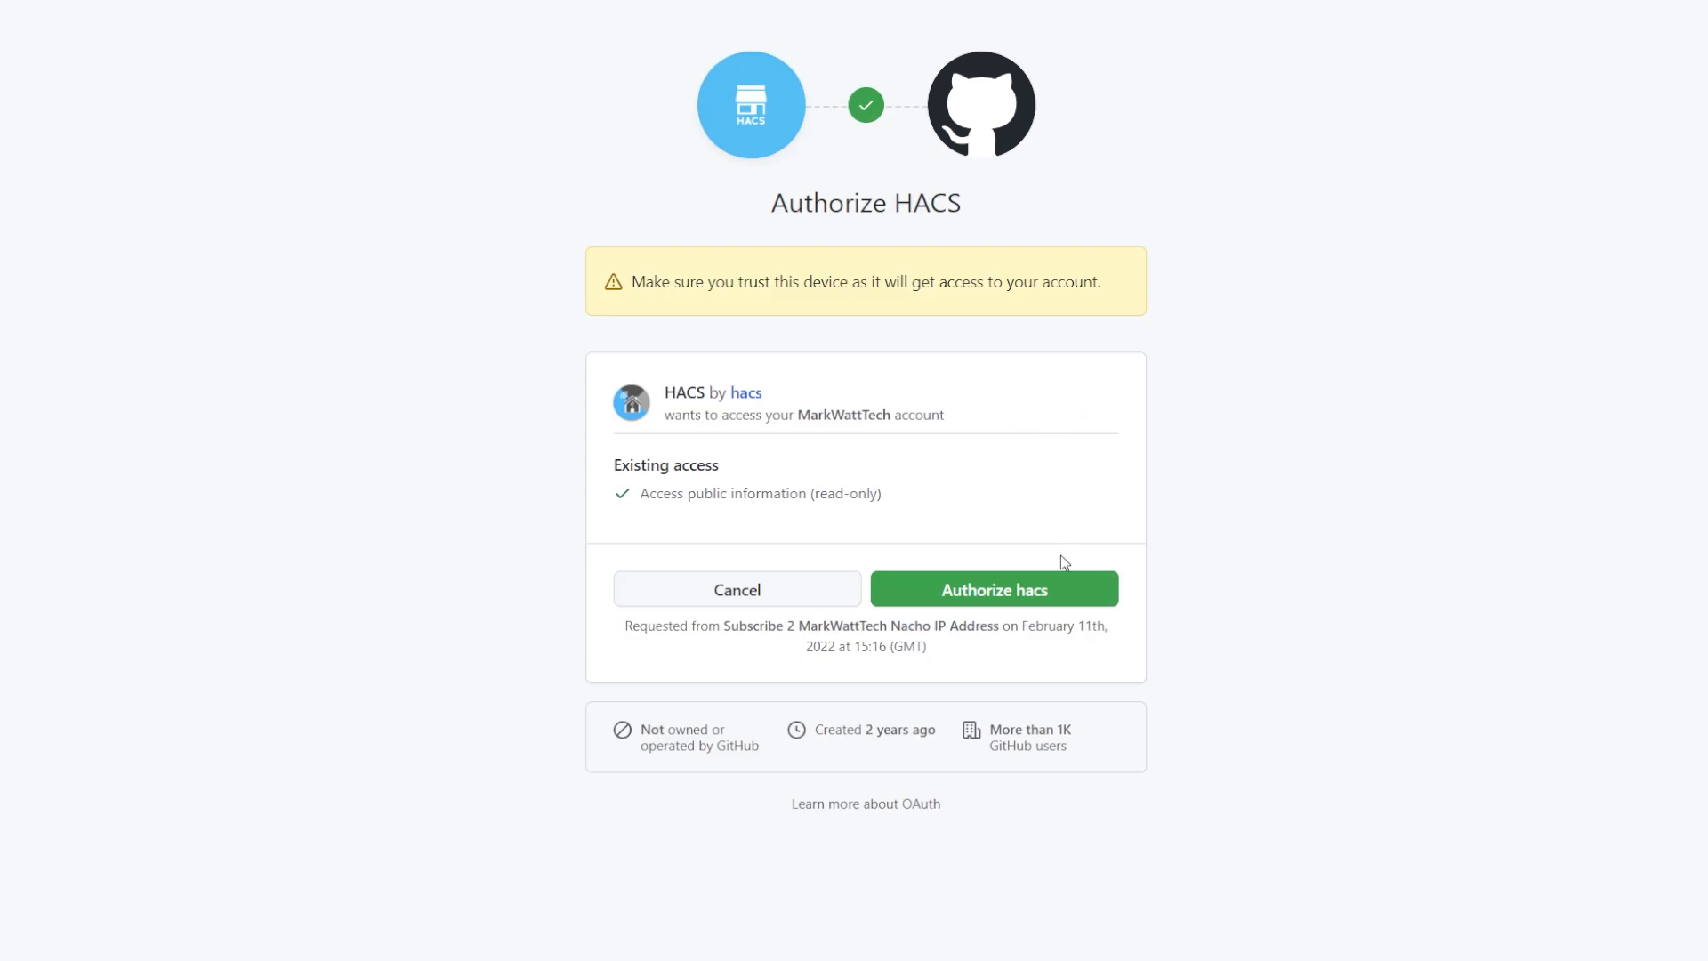
click(1047, 594)
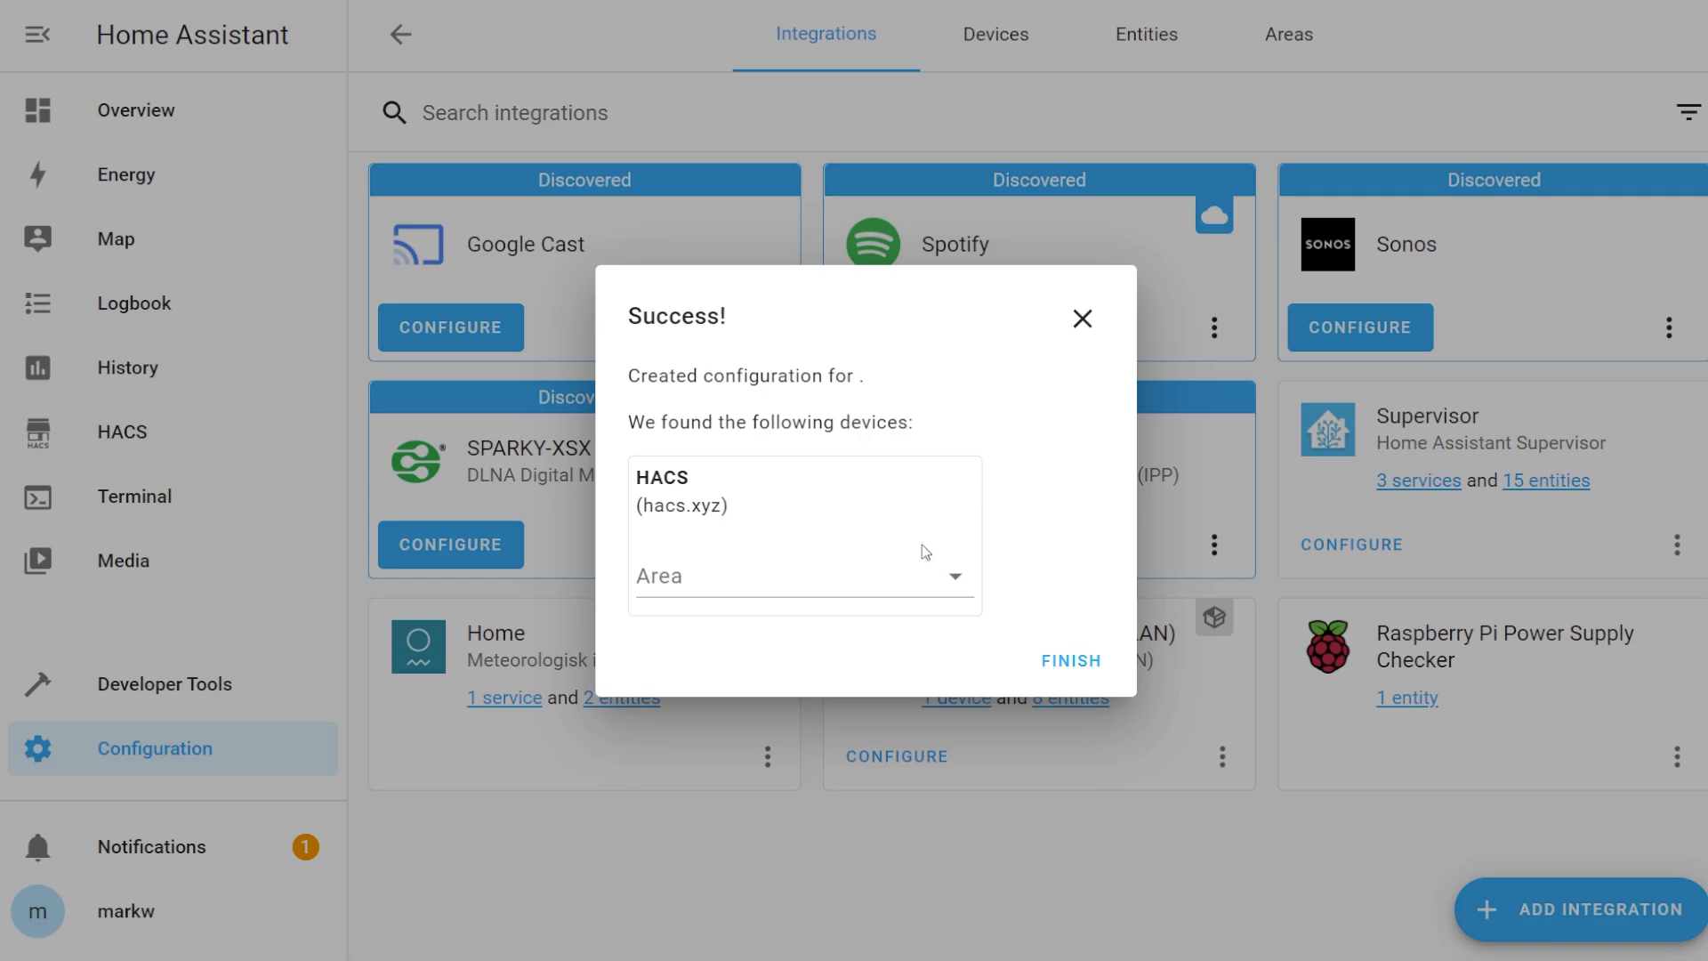
click(1060, 663)
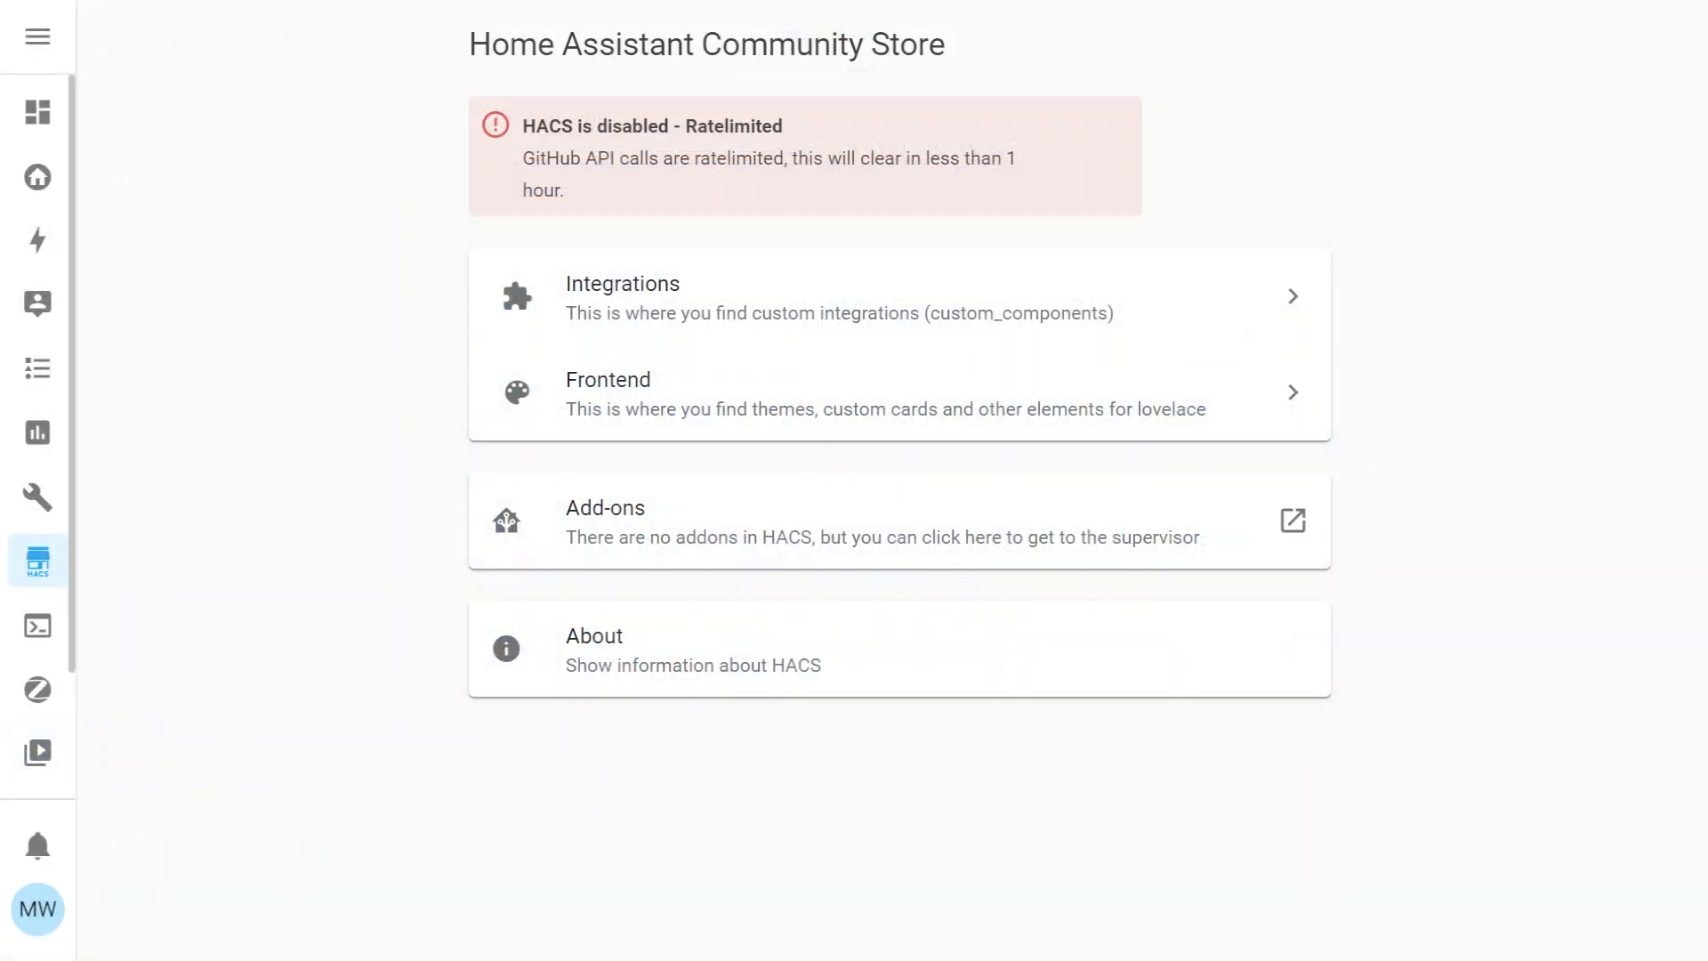
drag(524, 125, 779, 146)
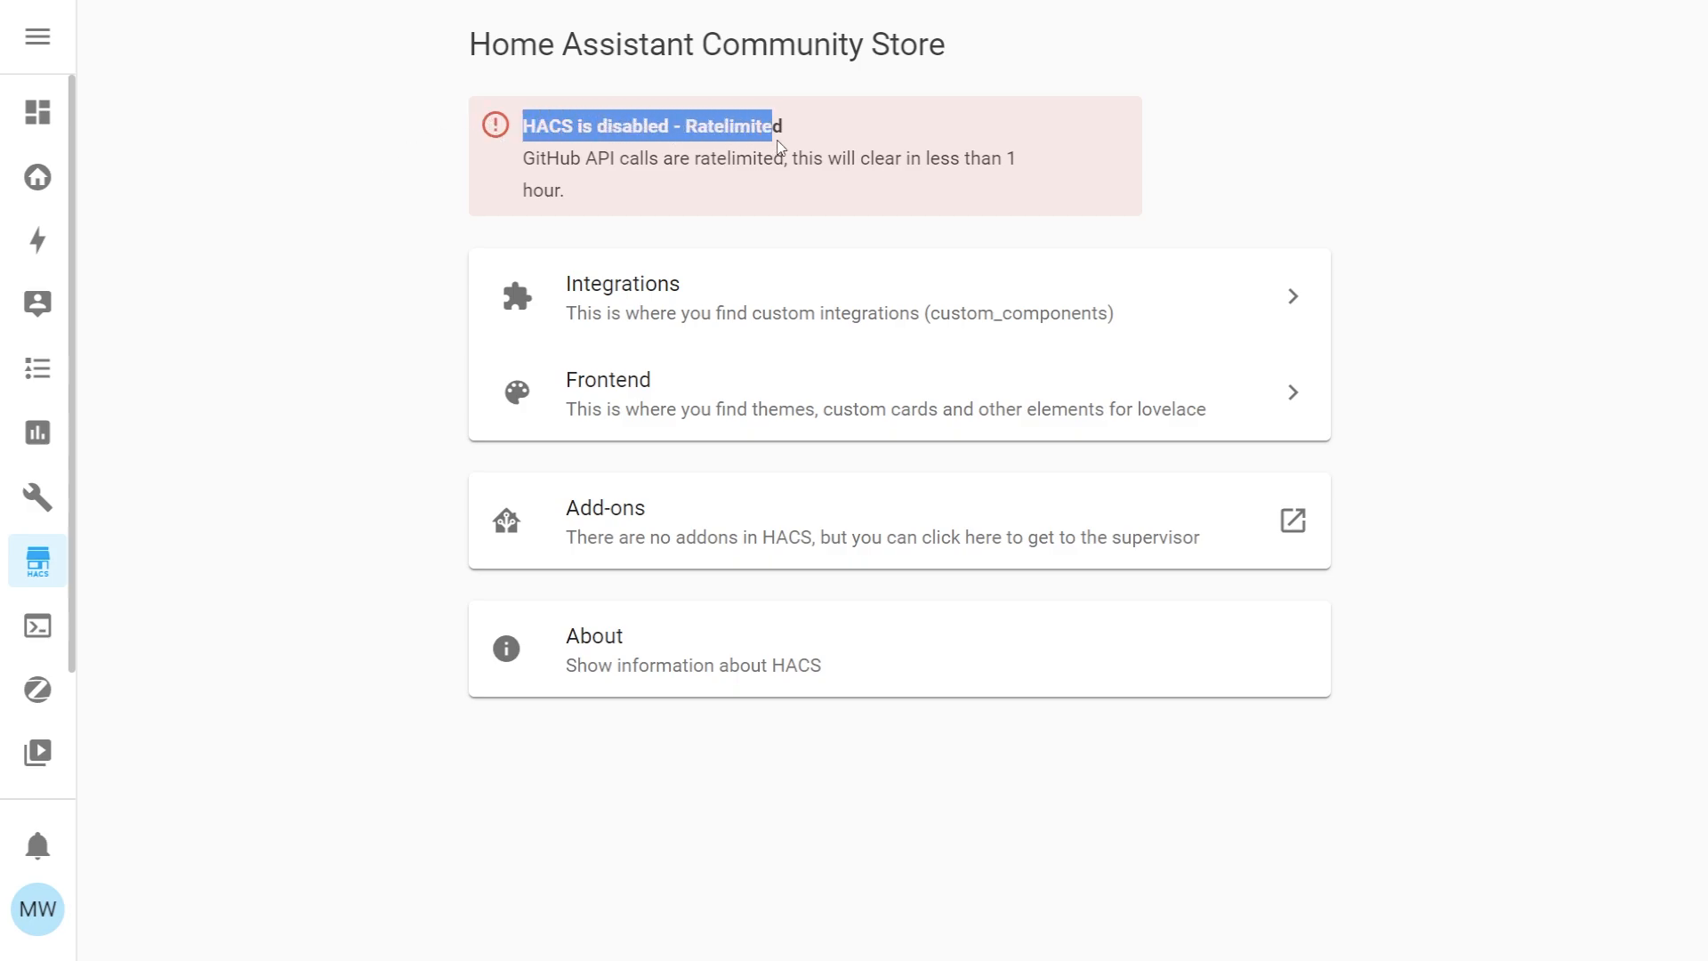
click(1221, 164)
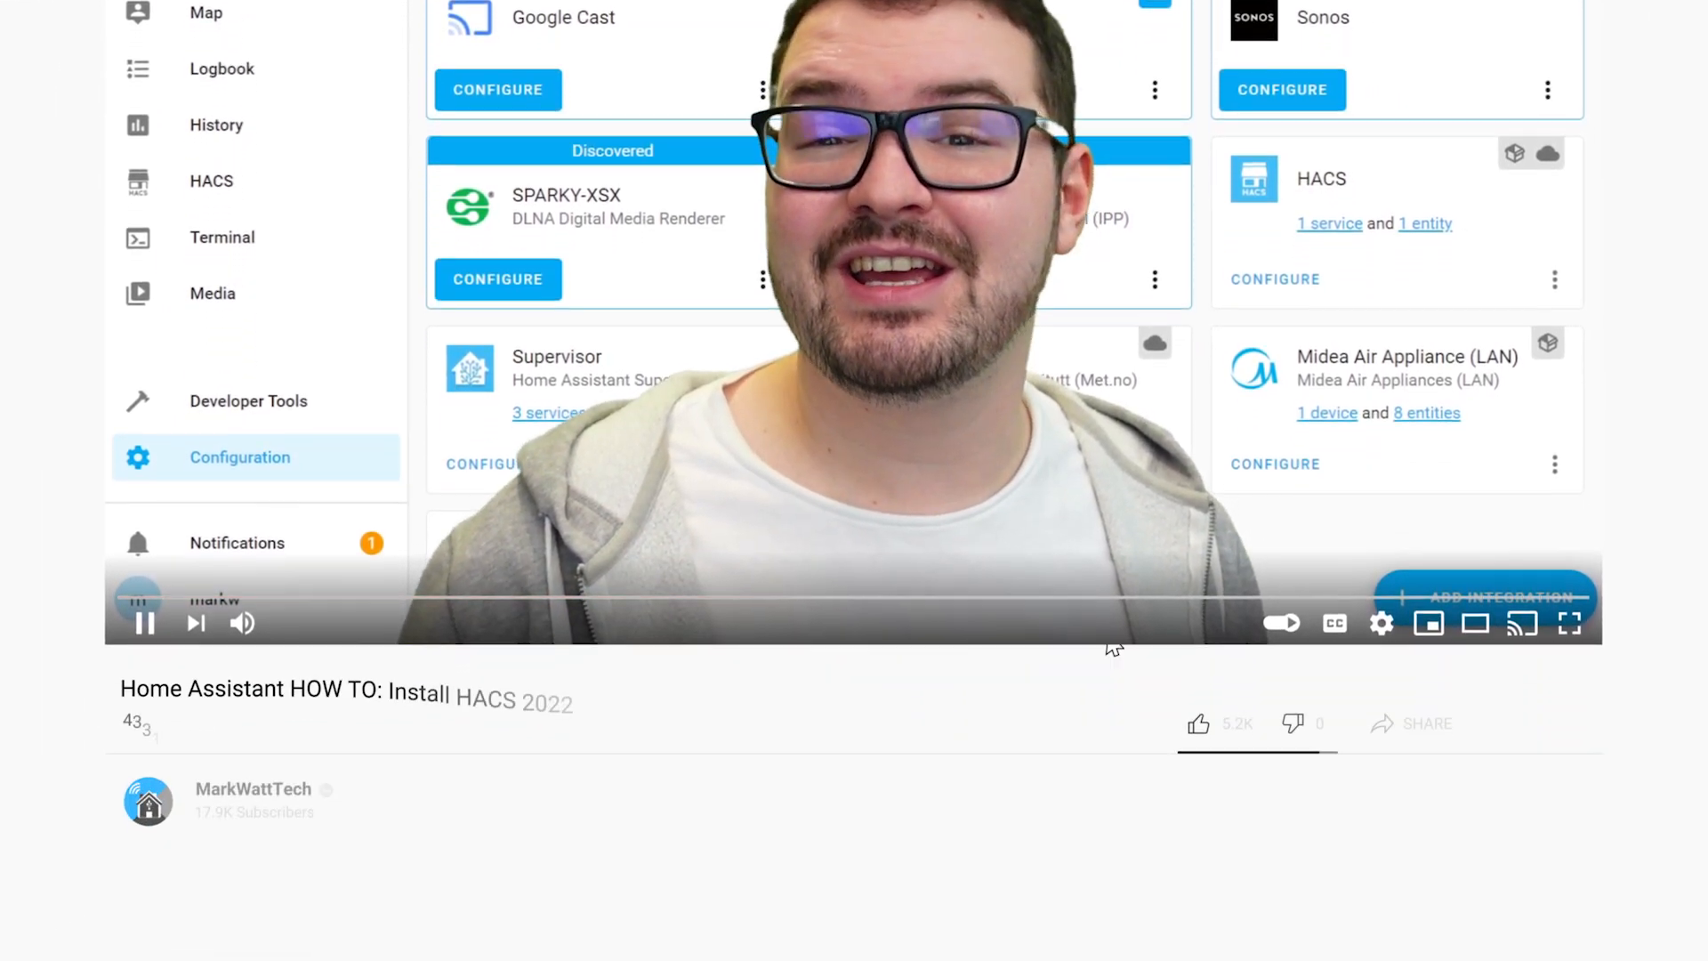
click(1197, 706)
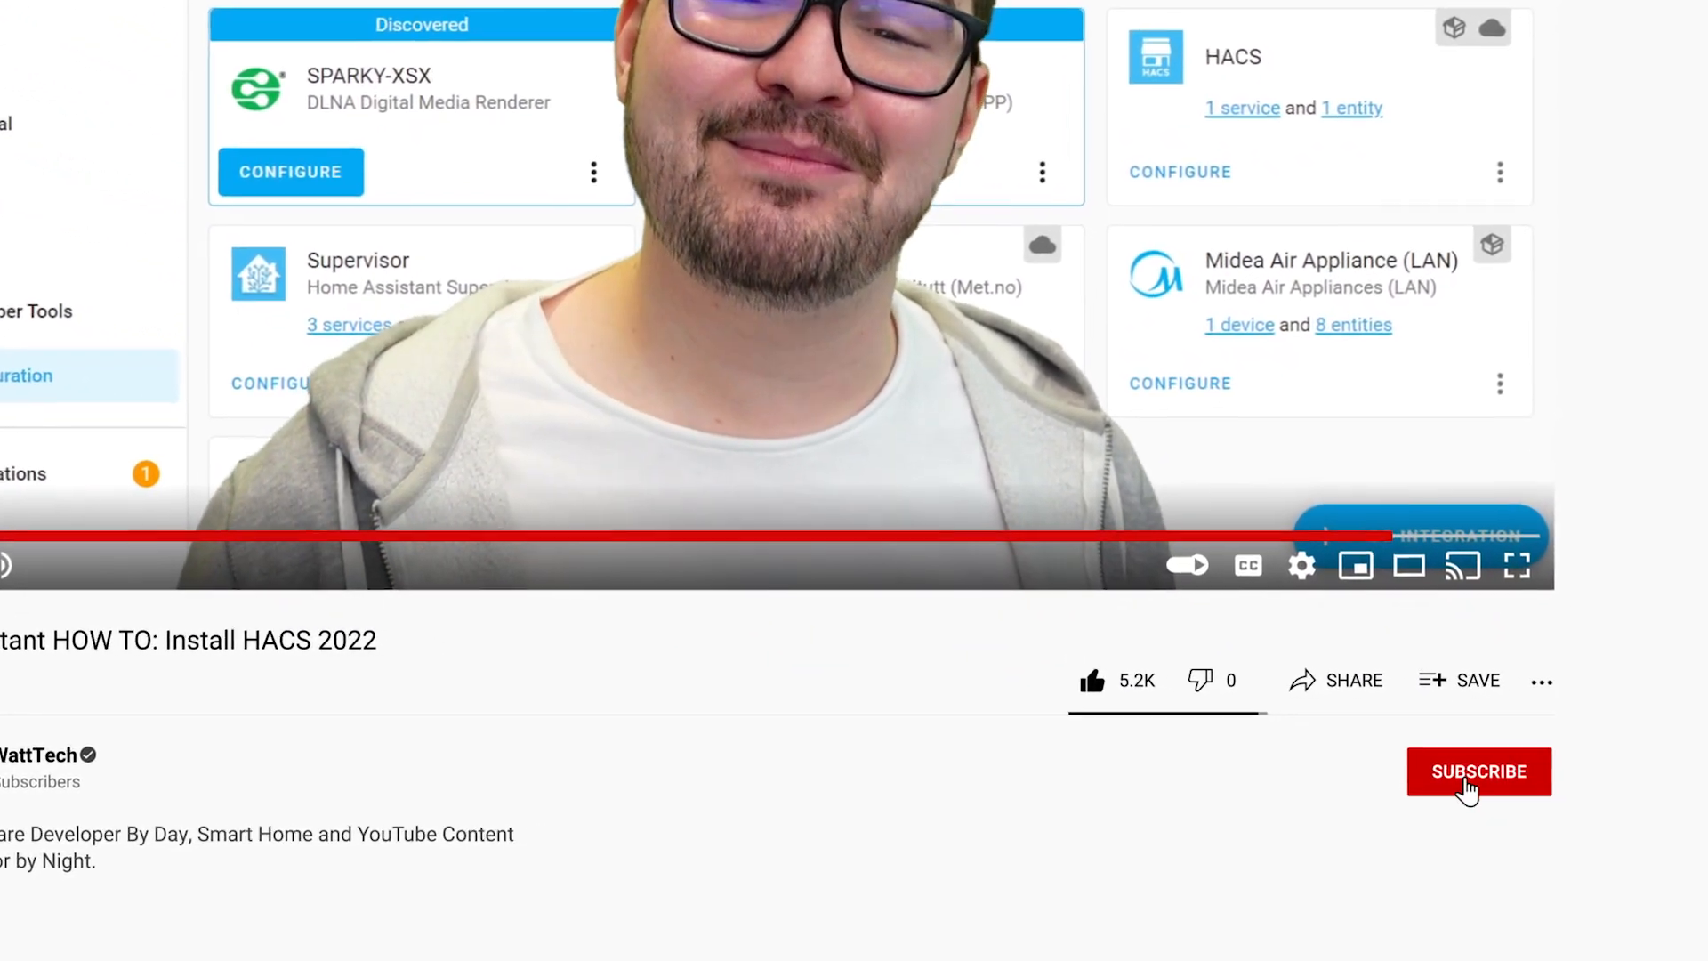
click(1531, 783)
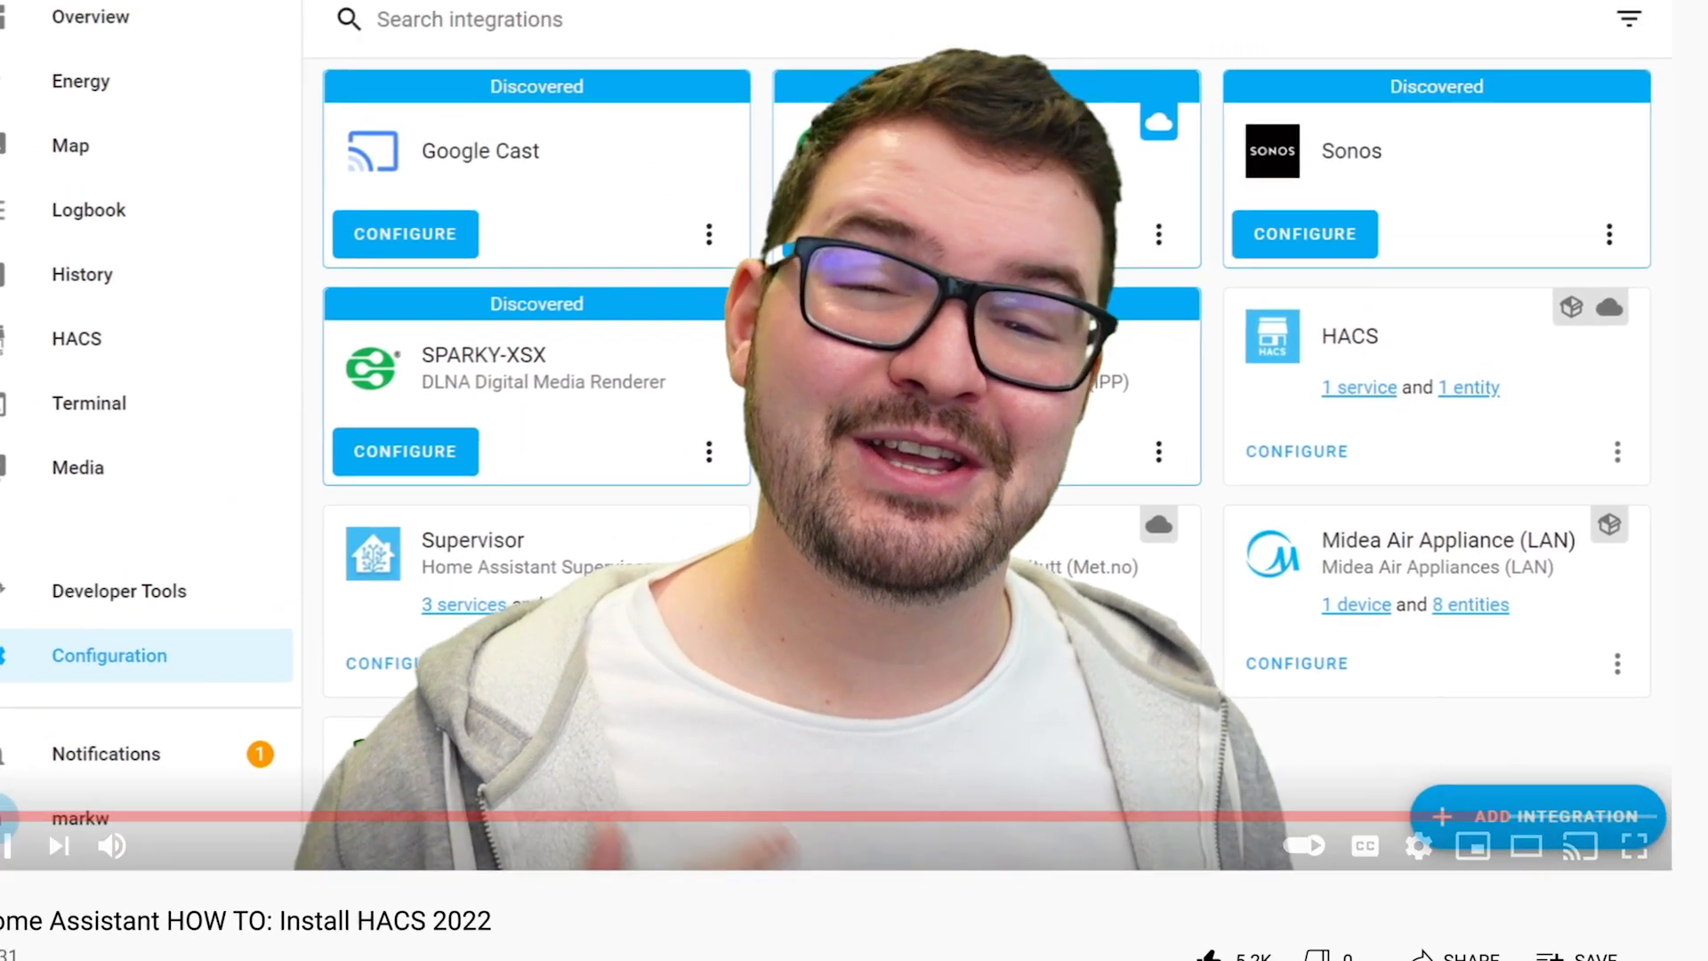